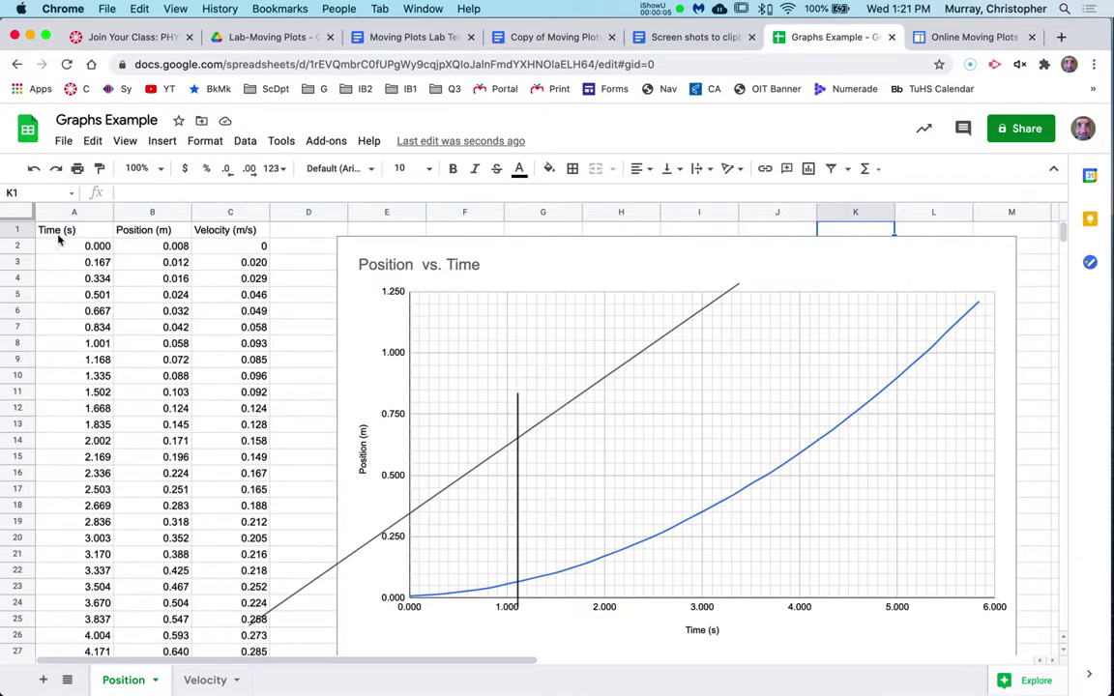
# Select the Time and Position data in A1:B37 on the Position sheet and copy it.
pyautogui.moveTo(55, 235); pyautogui.dragTo(179, 423)
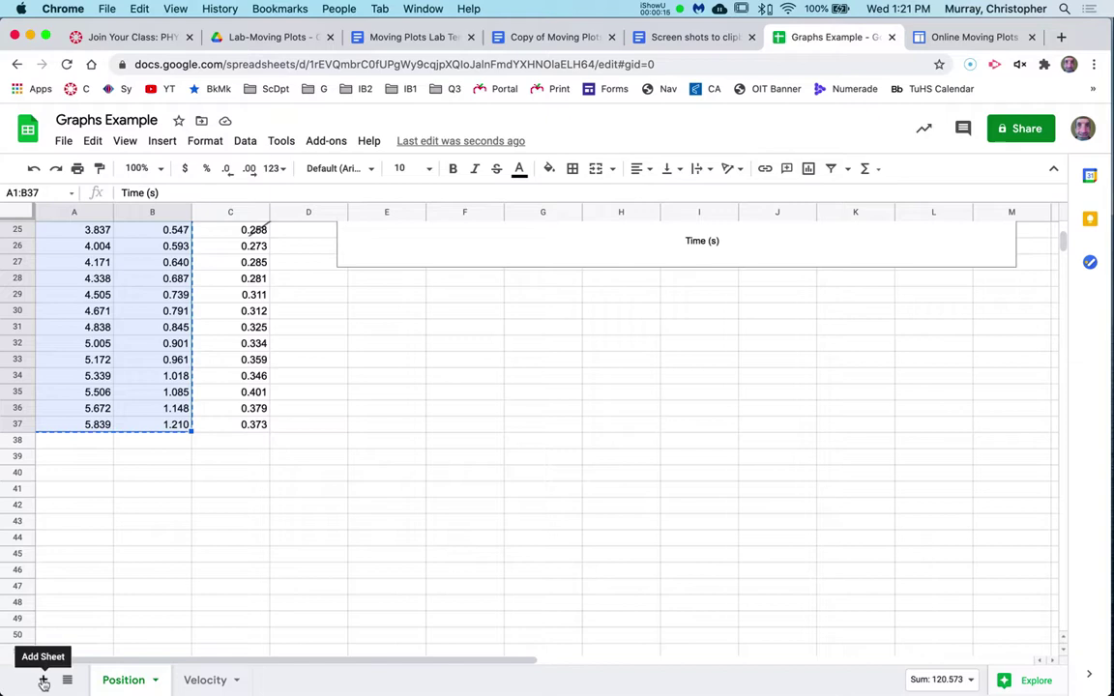
# Add a new sheet after the Velocity tab and name it 'Linearization'.
pyautogui.click(44, 682)
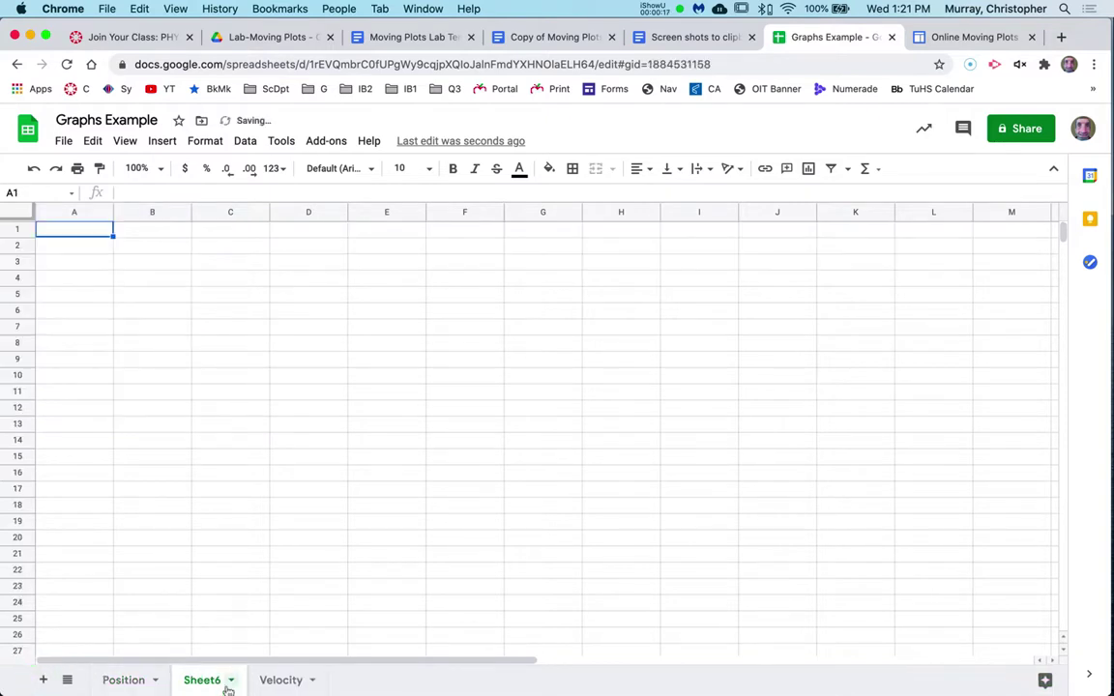
pyautogui.moveTo(194, 678); pyautogui.dragTo(324, 684)
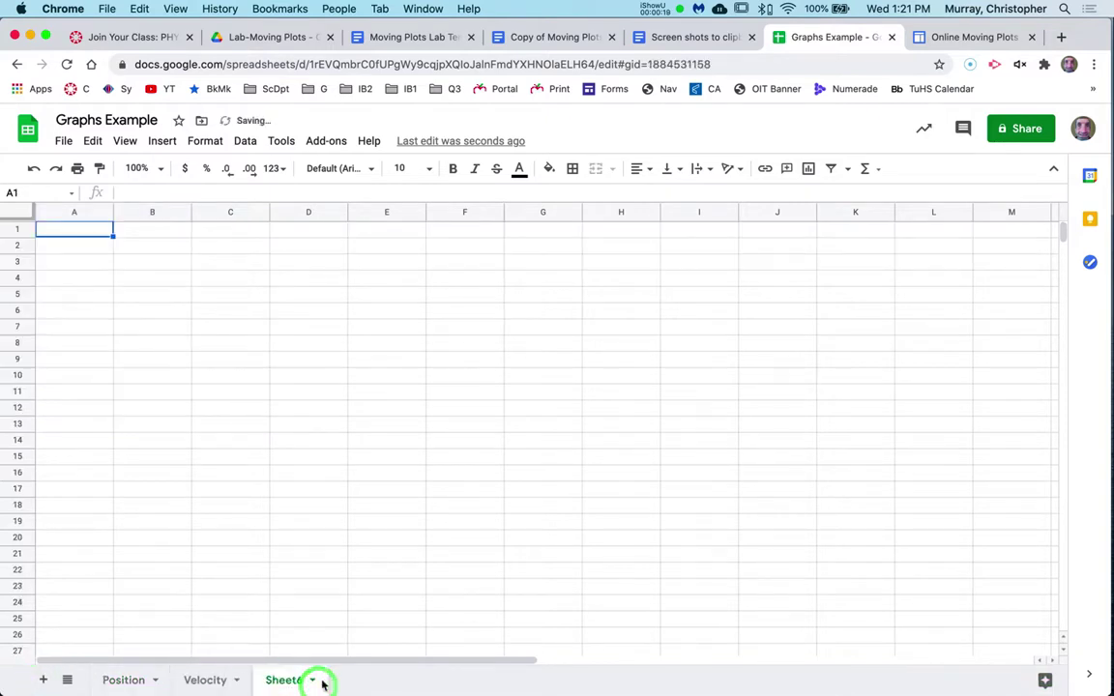
pyautogui.click(322, 683)
pyautogui.click(317, 491)
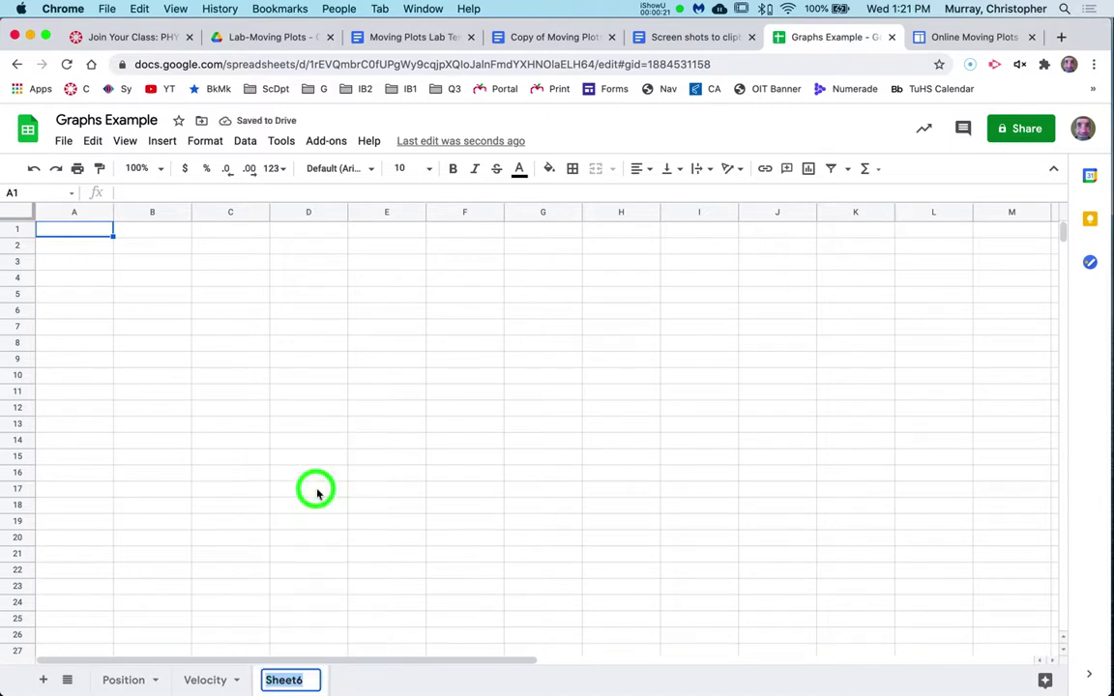
pyautogui.write('Lion')
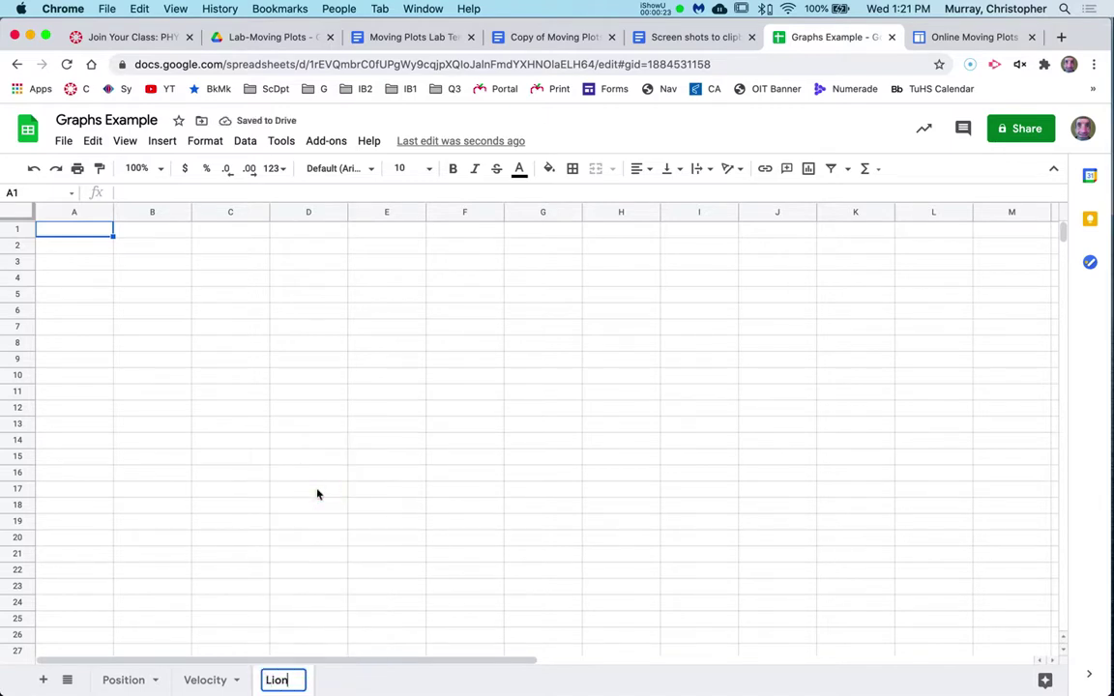
pyautogui.write('earization')
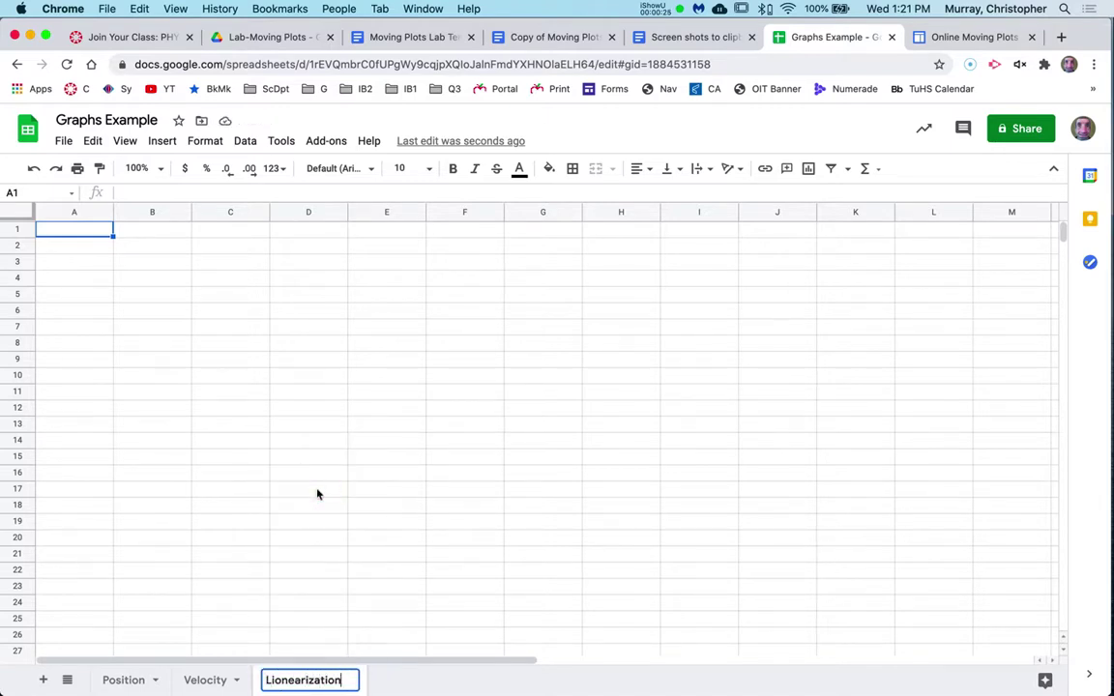
pyautogui.click(283, 687)
pyautogui.press('BackSpace')
pyautogui.click(91, 232)
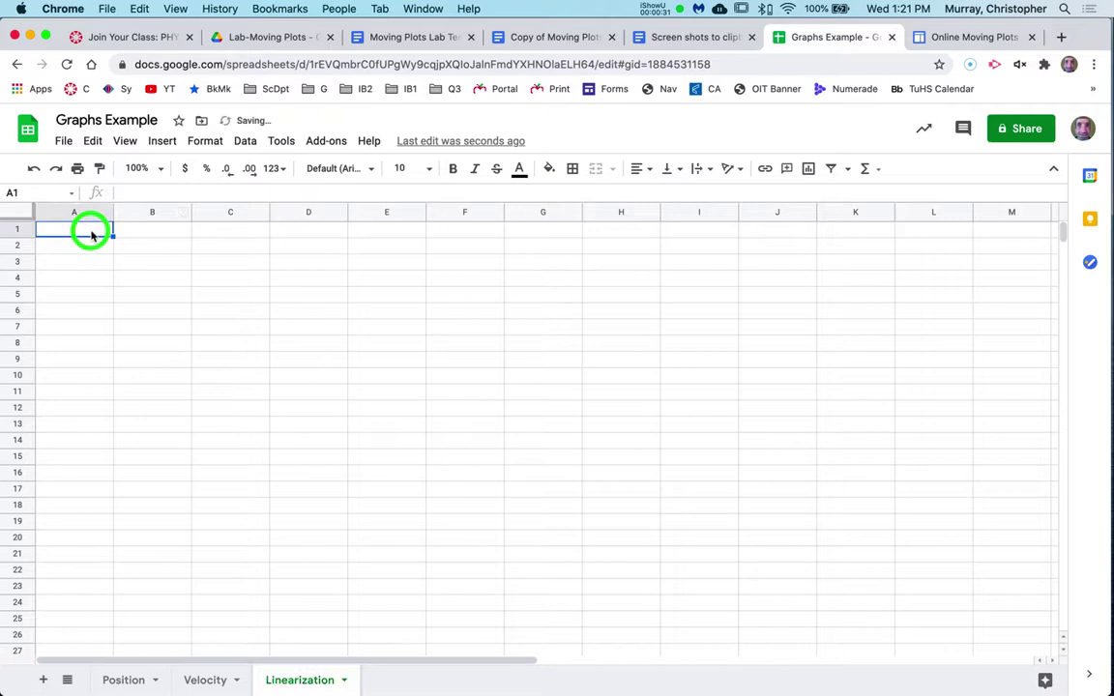
# Paste the Time and Position data into A1 and move the Position column to column C.
pyautogui.press('super+v')
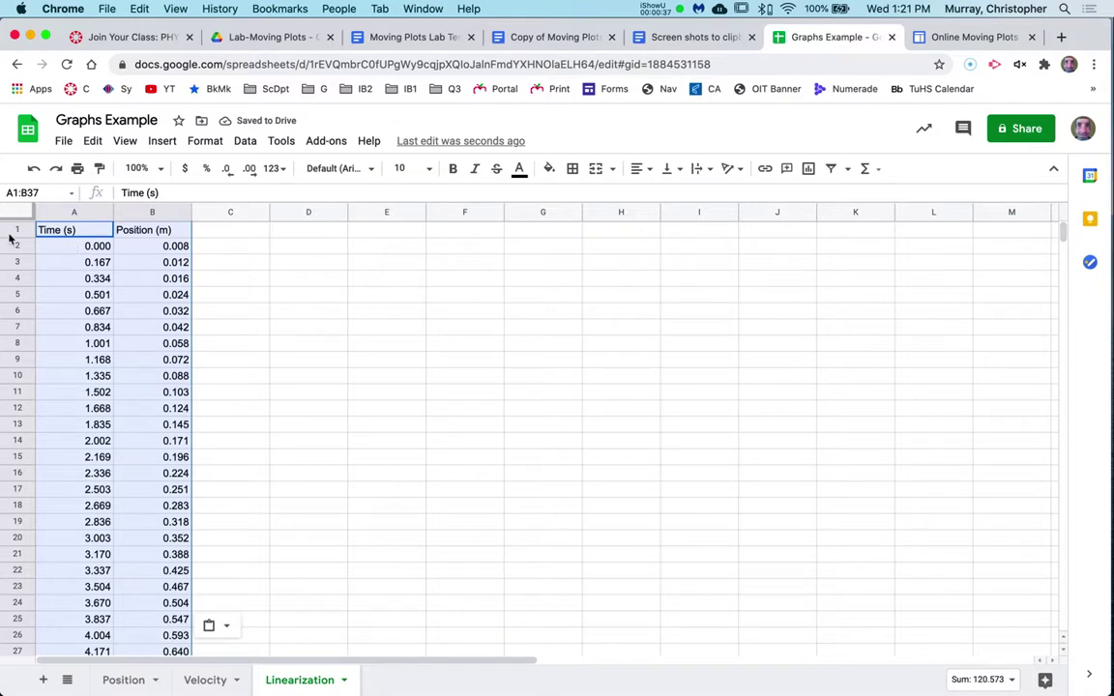
pyautogui.click(325, 279)
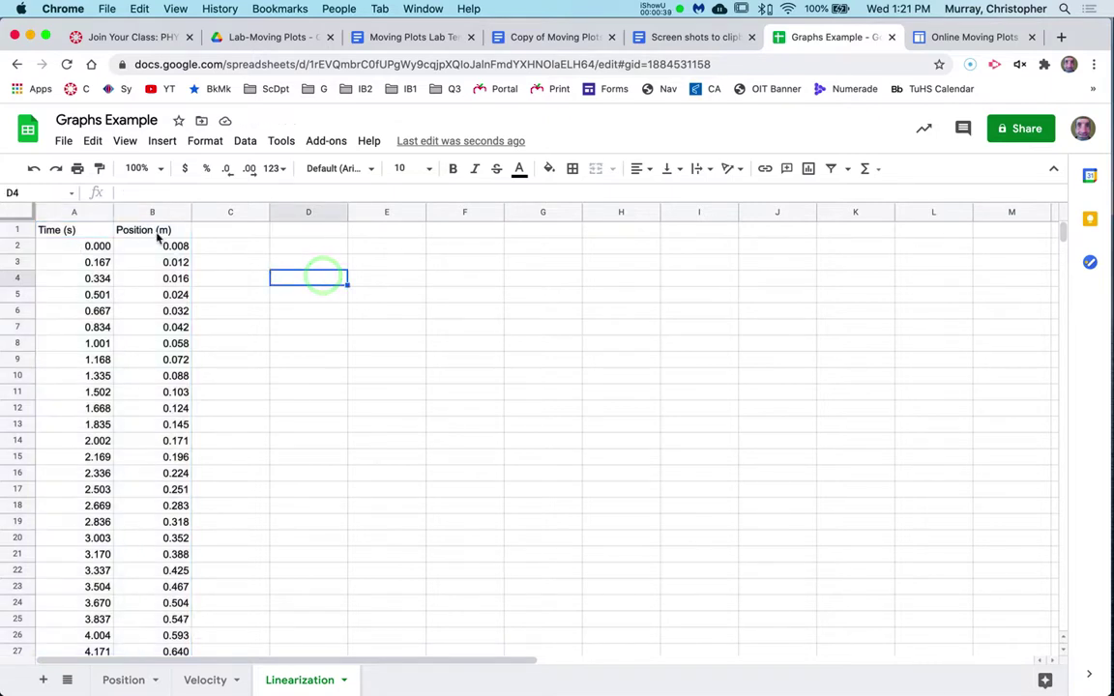
pyautogui.moveTo(152, 229); pyautogui.dragTo(179, 589)
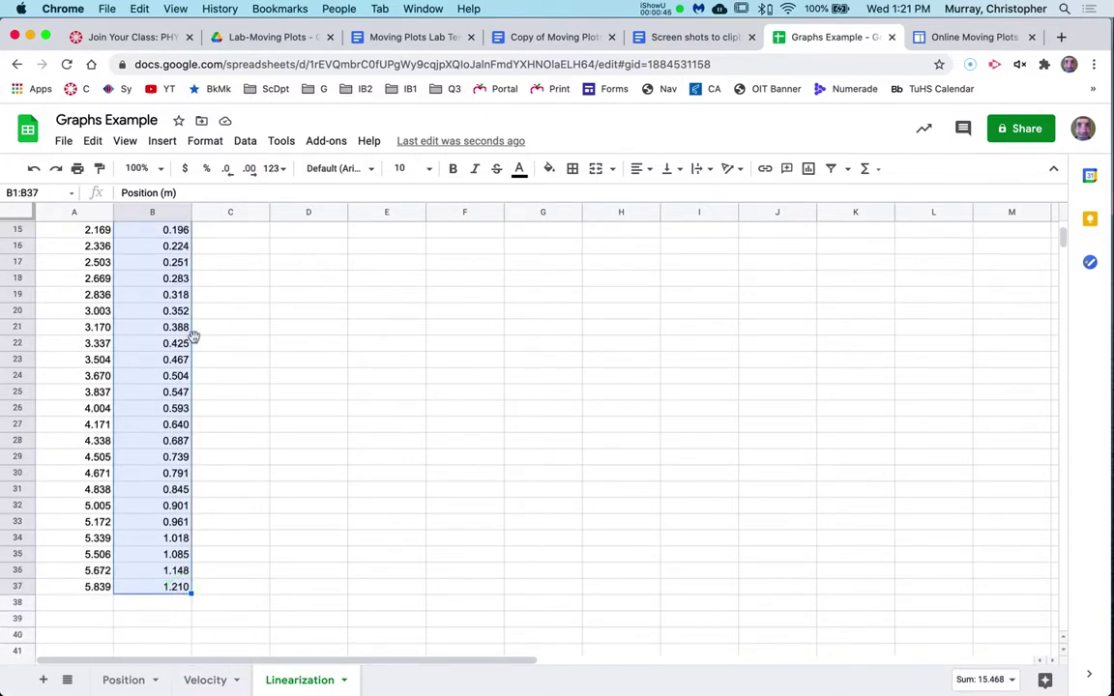
pyautogui.moveTo(192, 335); pyautogui.dragTo(203, 336)
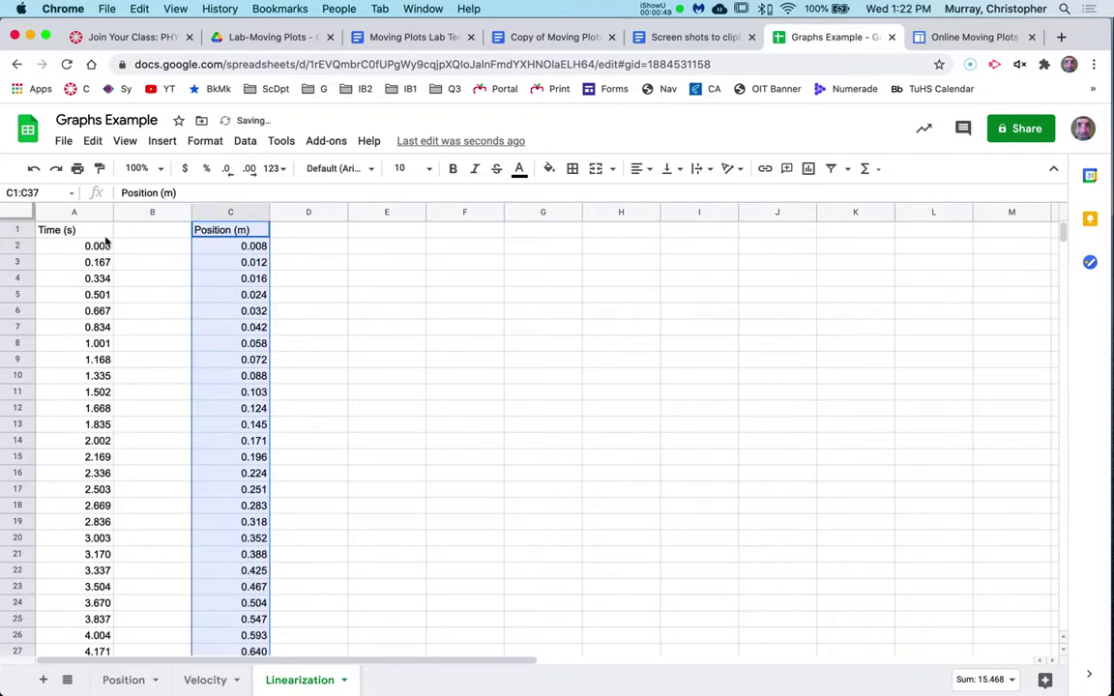
# Head column B 'Time Squared (s^2)' and autofit its width.
pyautogui.click(151, 232)
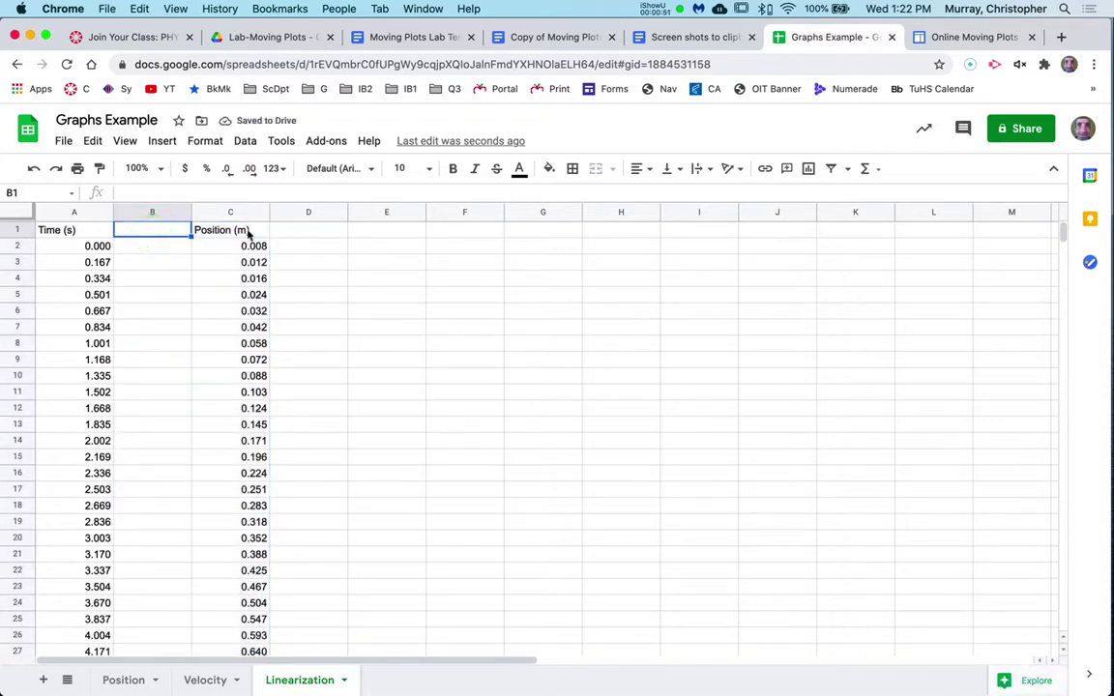
pyautogui.write('Time S')
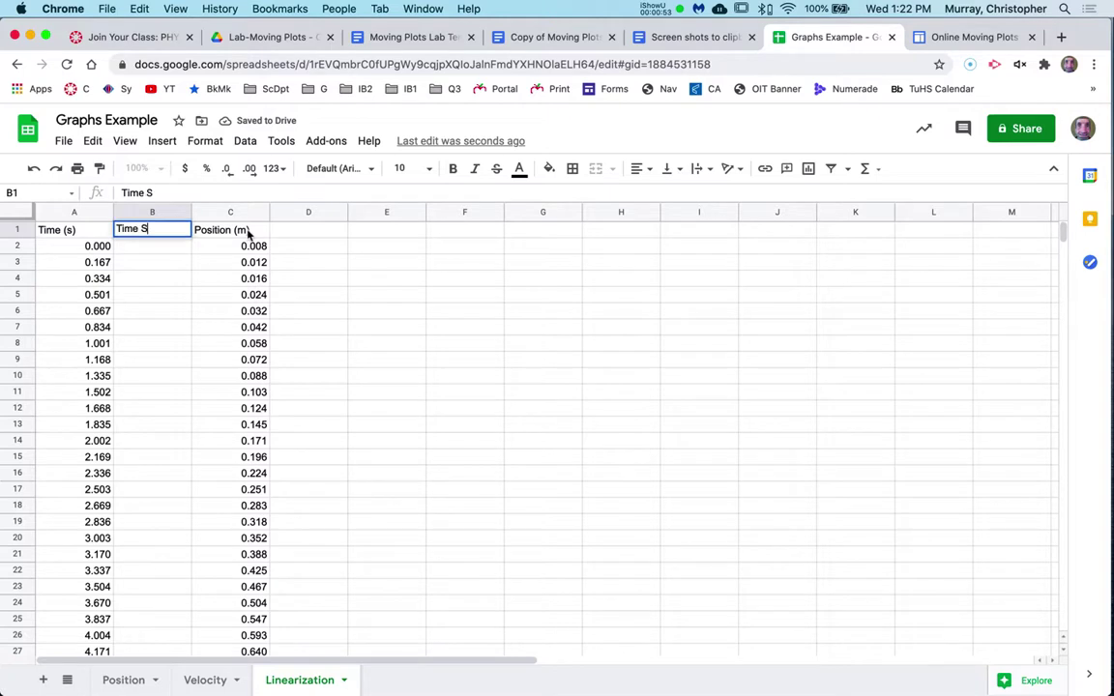
pyautogui.write('quared')
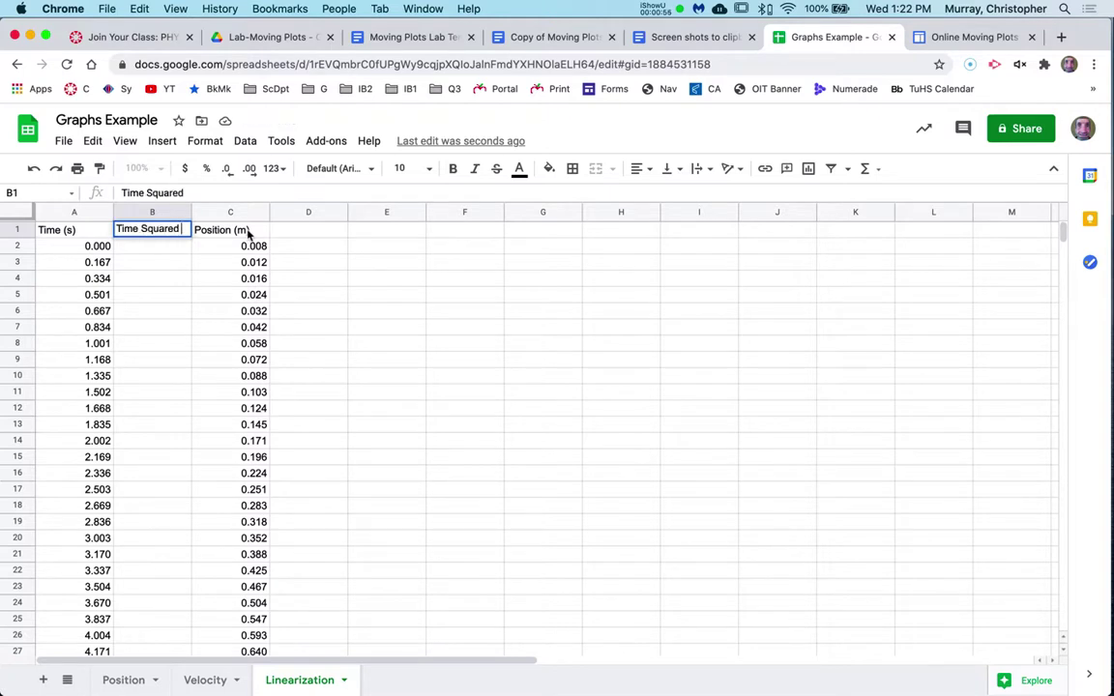
pyautogui.write(' (s^2')
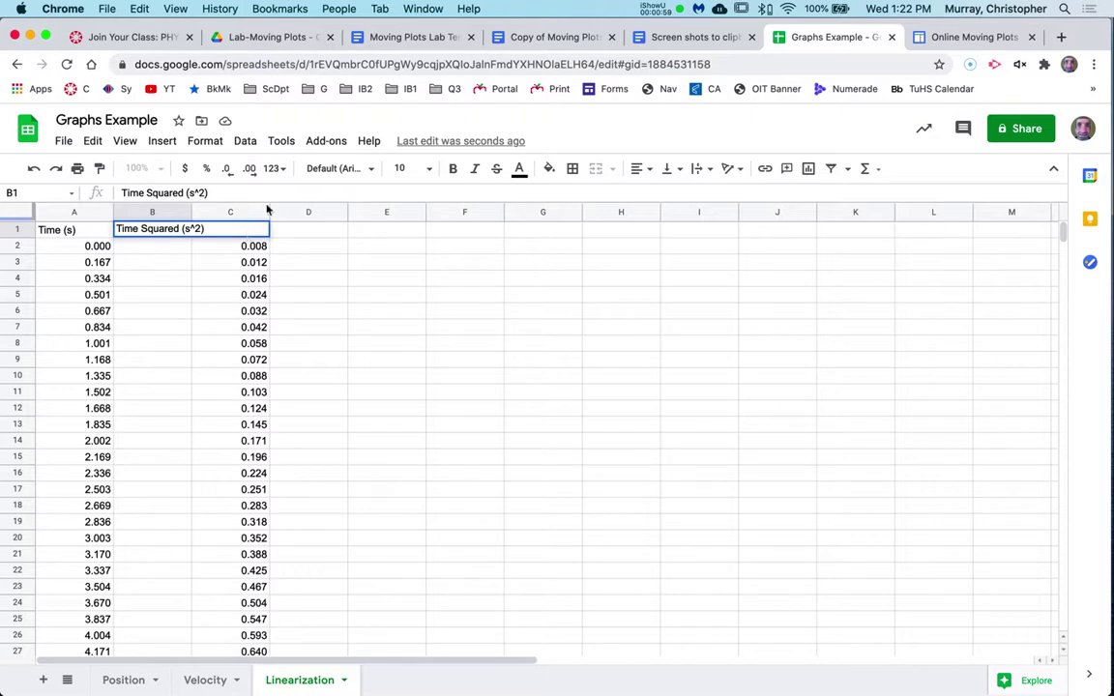
pyautogui.click(170, 309)
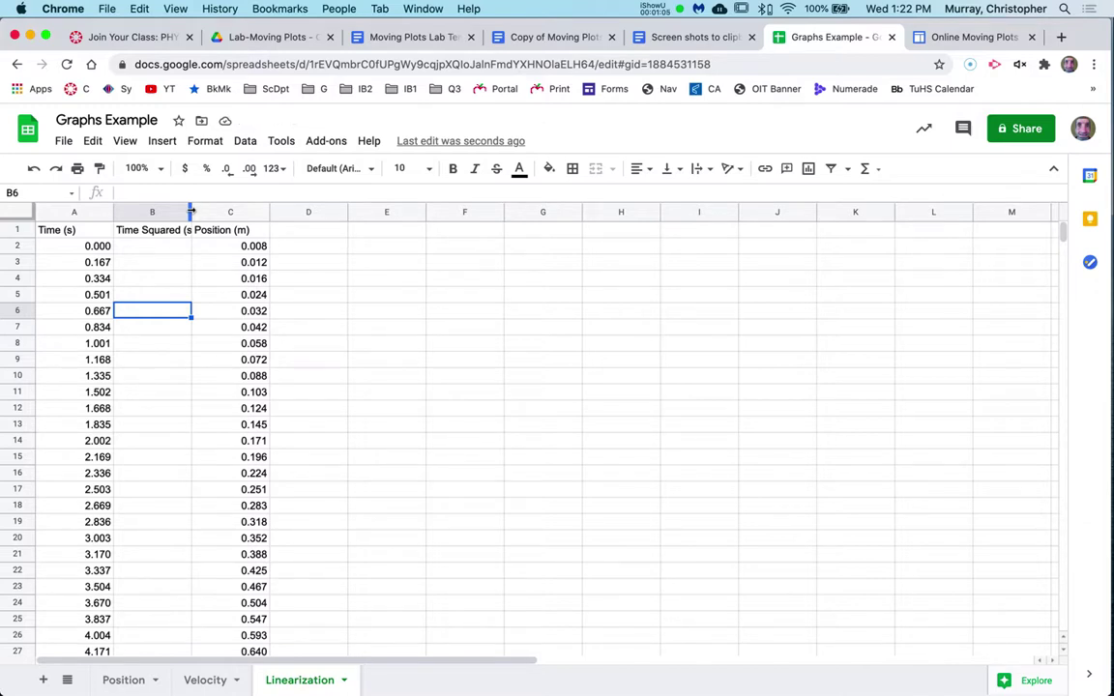
pyautogui.doubleClick(191, 211)
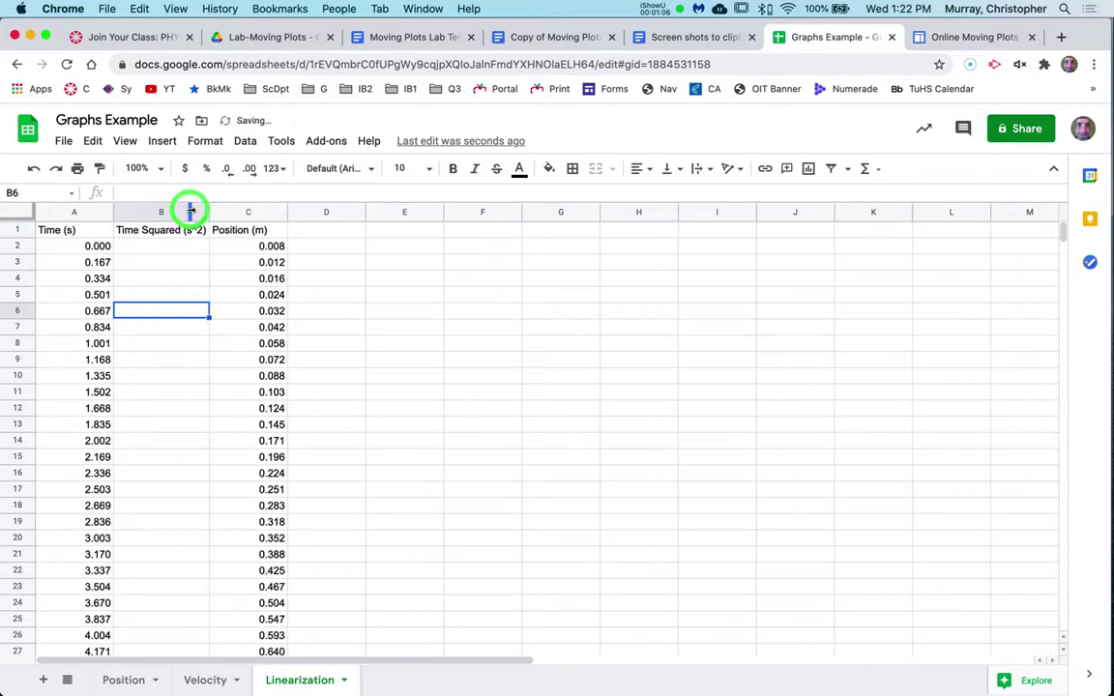
# Enter the formula =A2^2 in B2, undoing the suggested autofill.
pyautogui.click(174, 249)
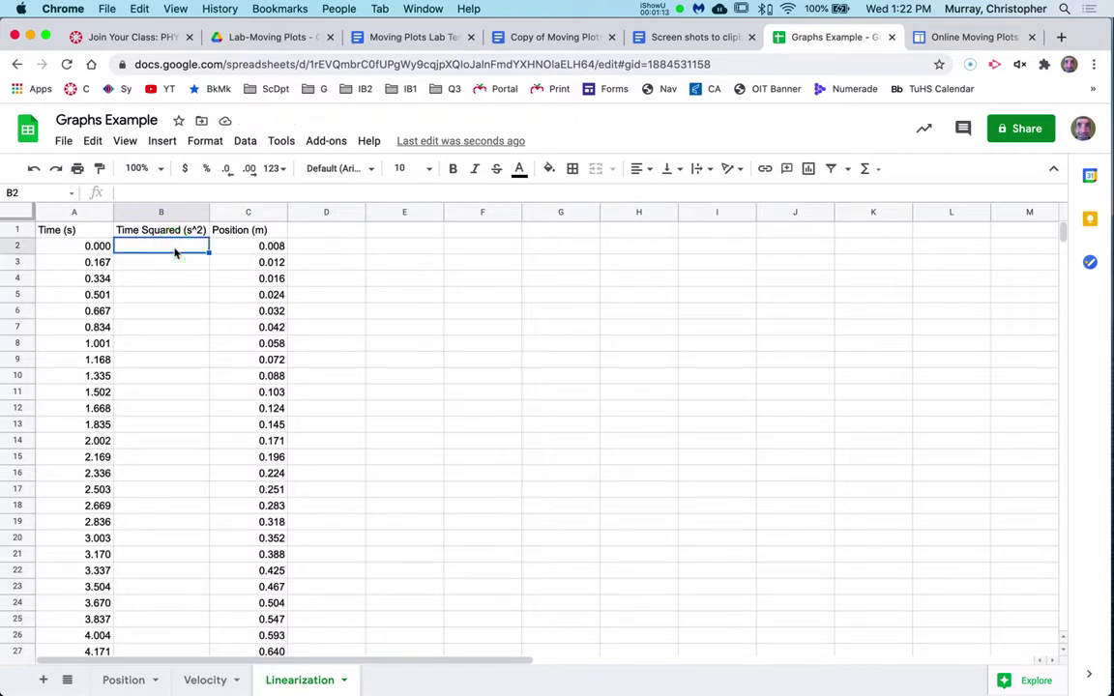
pyautogui.write('=')
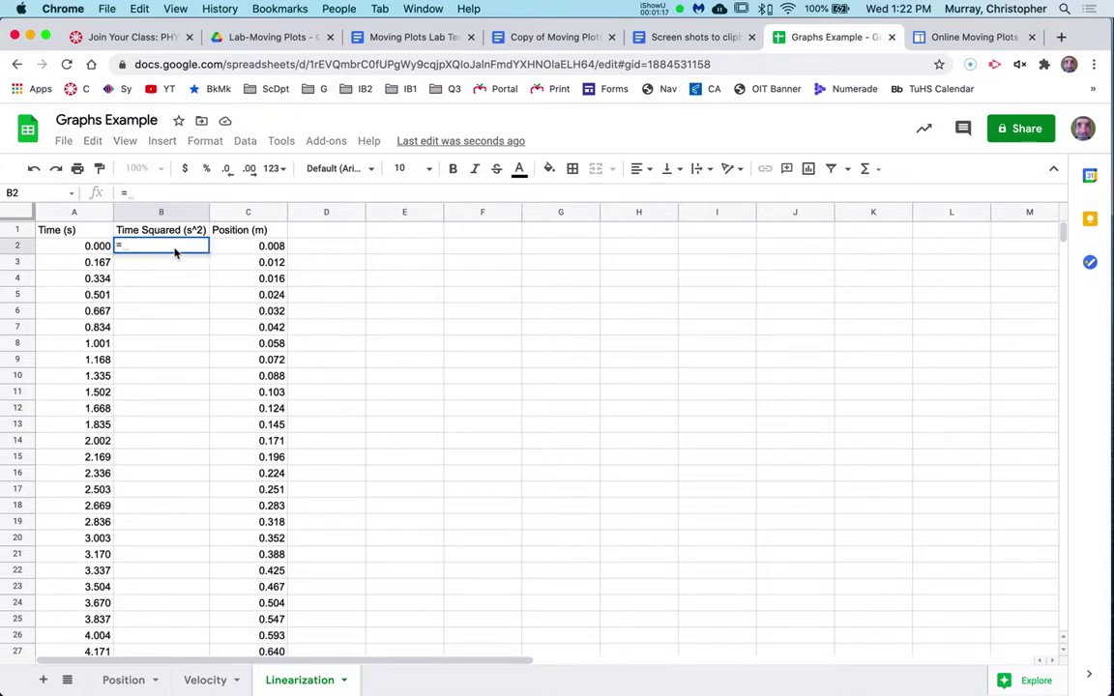
pyautogui.click(77, 247)
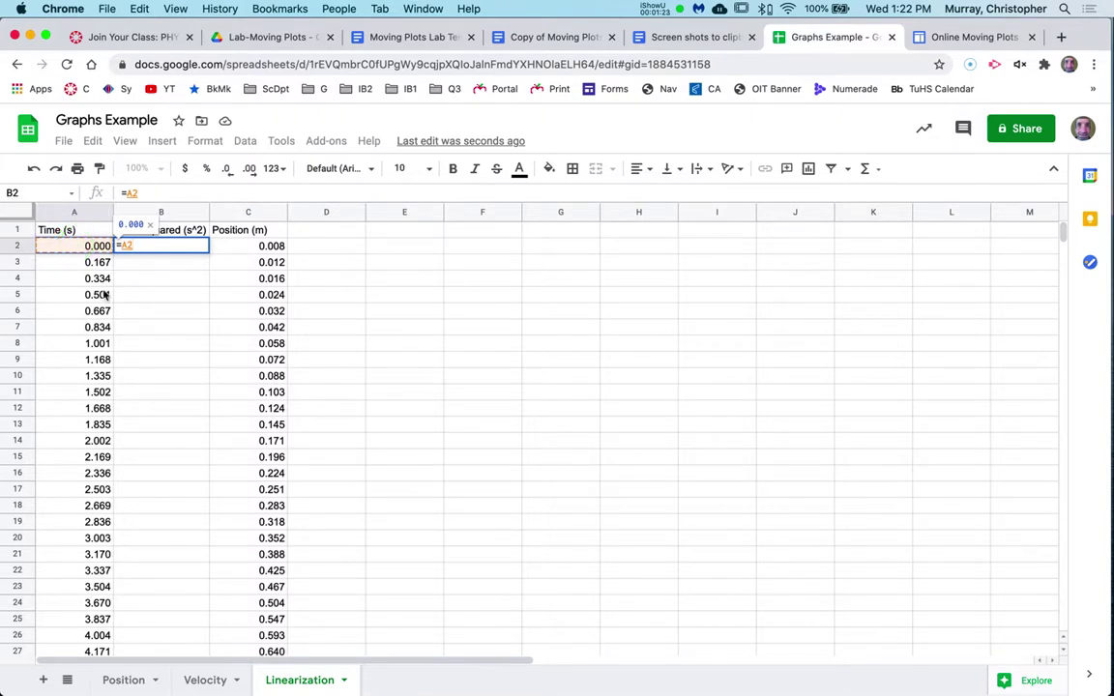
pyautogui.write('^2')
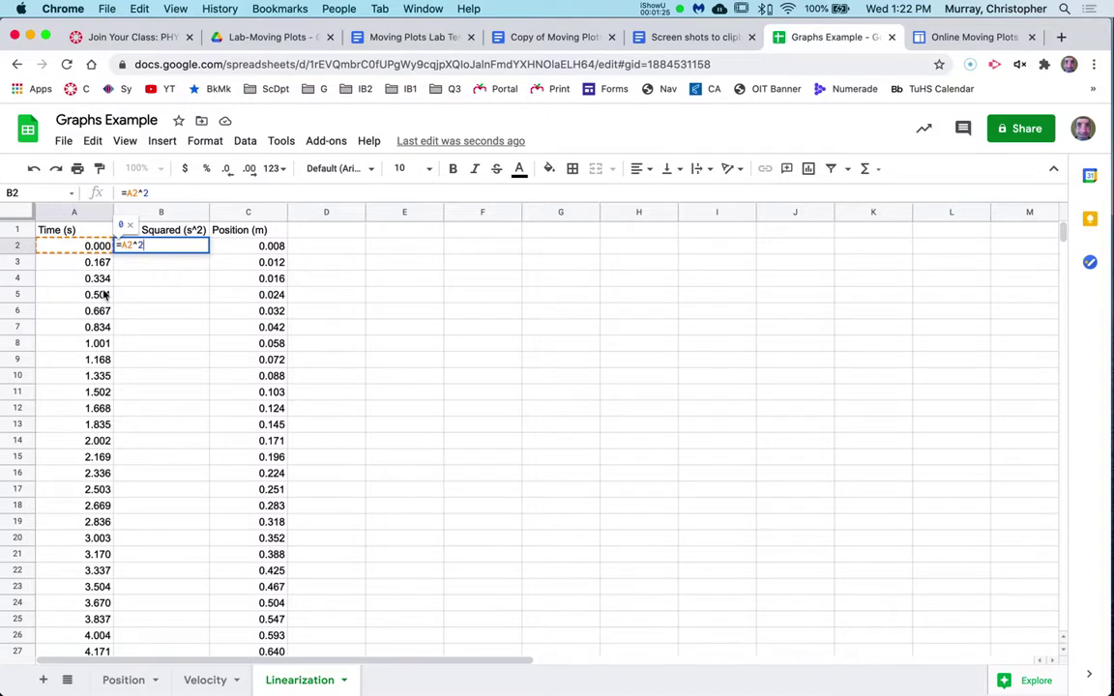
pyautogui.press('Return')
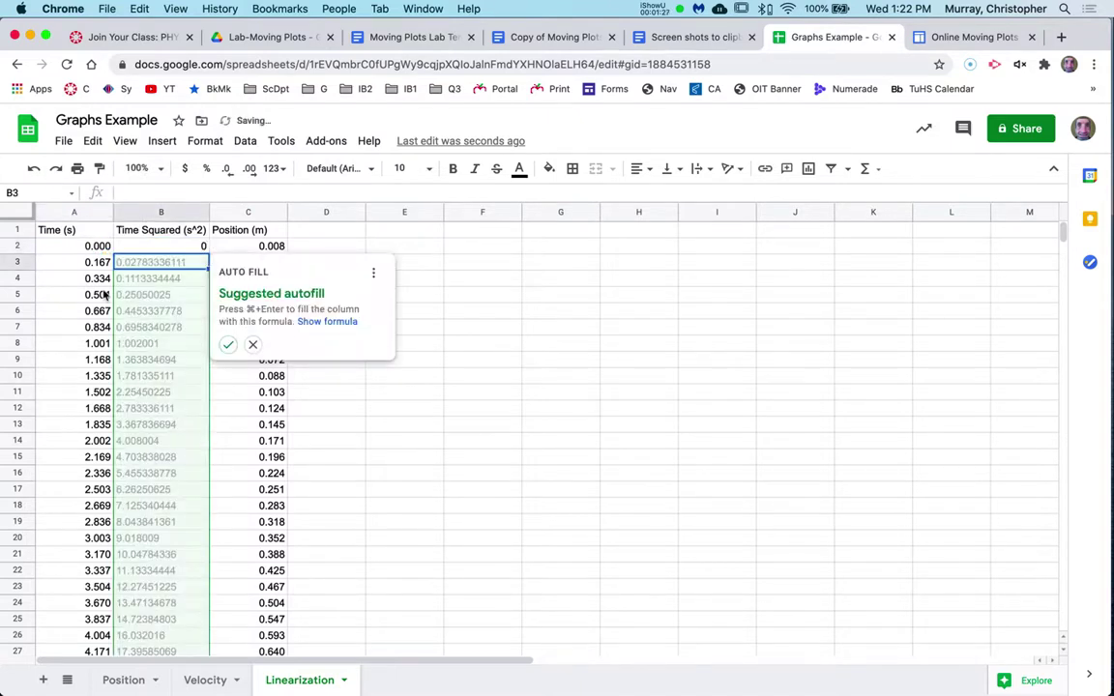
pyautogui.click(228, 345)
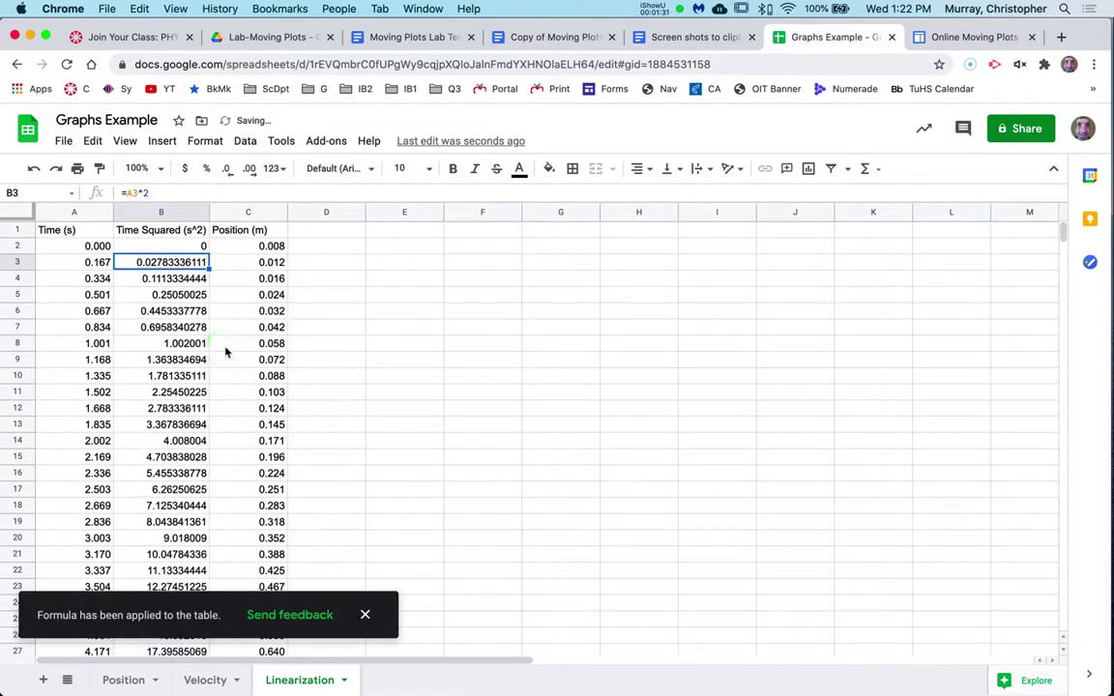
pyautogui.press('super+z')
# Fill the B2 formula down to B37, then select B1:C37.
pyautogui.click(167, 250)
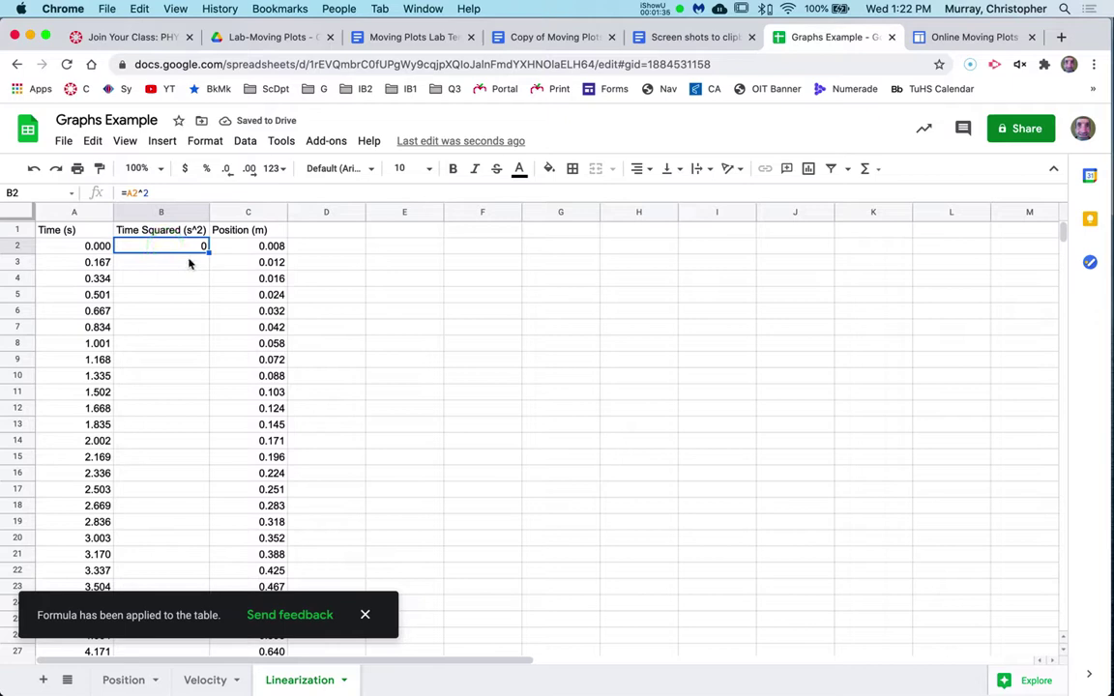
pyautogui.click(143, 252)
pyautogui.moveTo(208, 252); pyautogui.dragTo(231, 597)
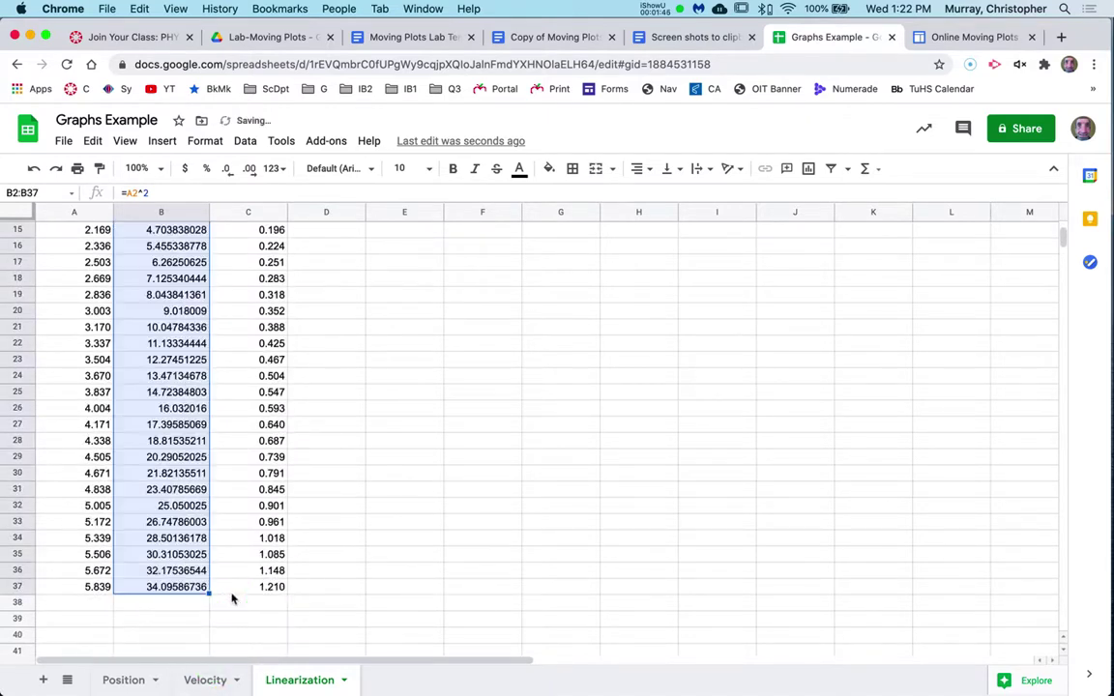
pyautogui.scroll(5, 340, 353)
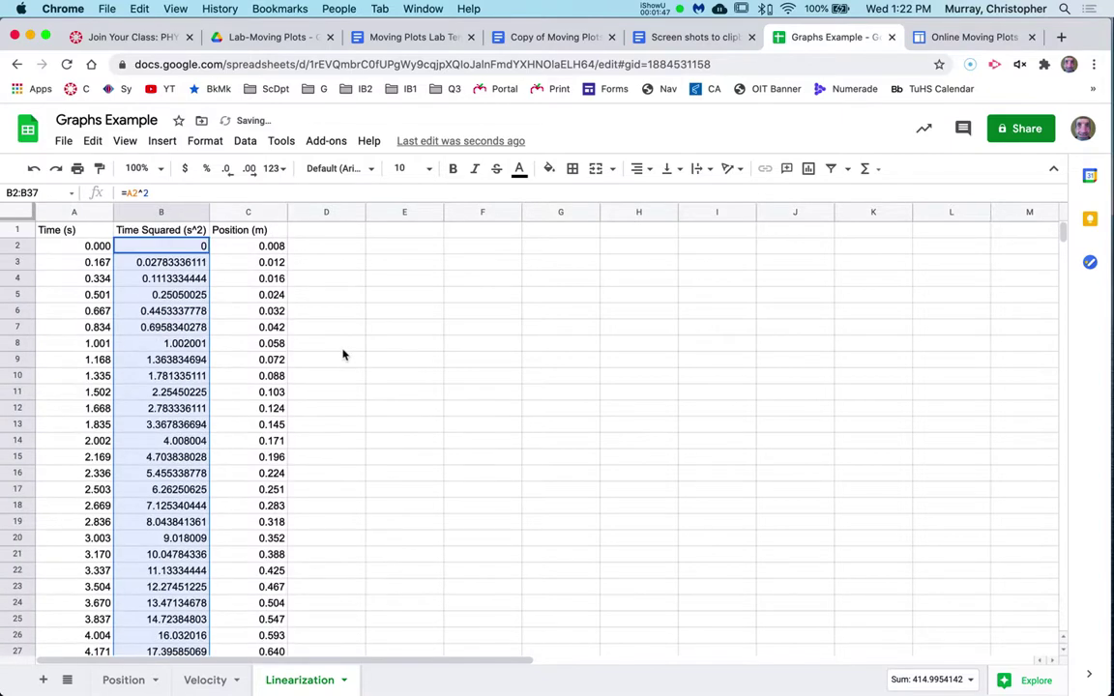
pyautogui.click(495, 348)
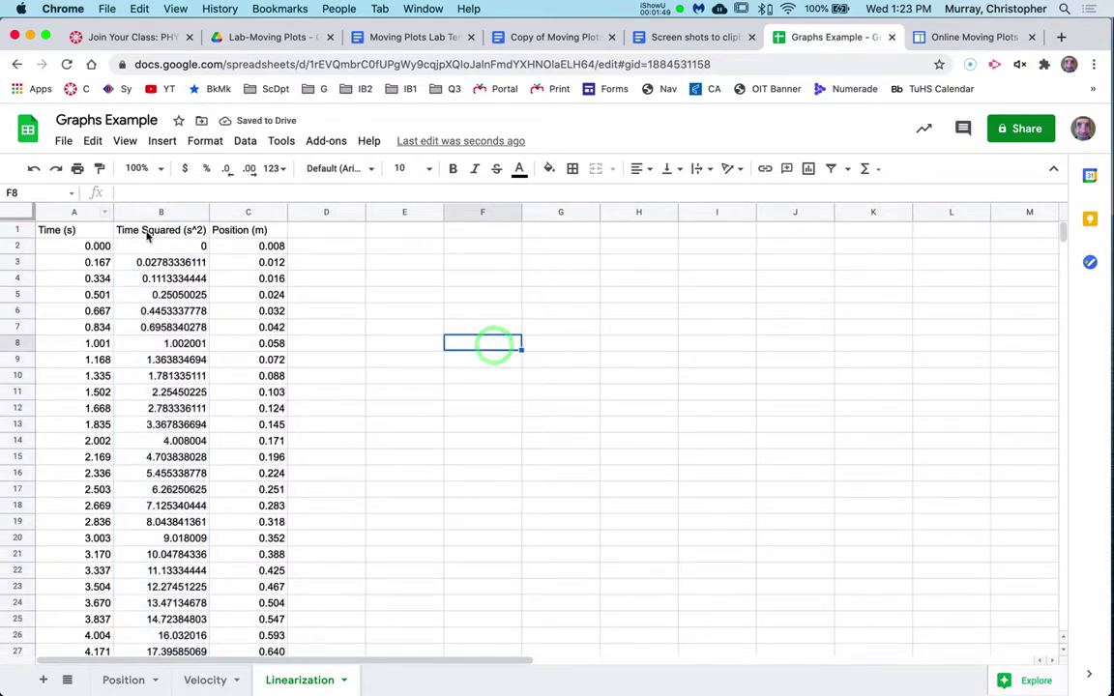
pyautogui.moveTo(145, 231); pyautogui.dragTo(266, 570)
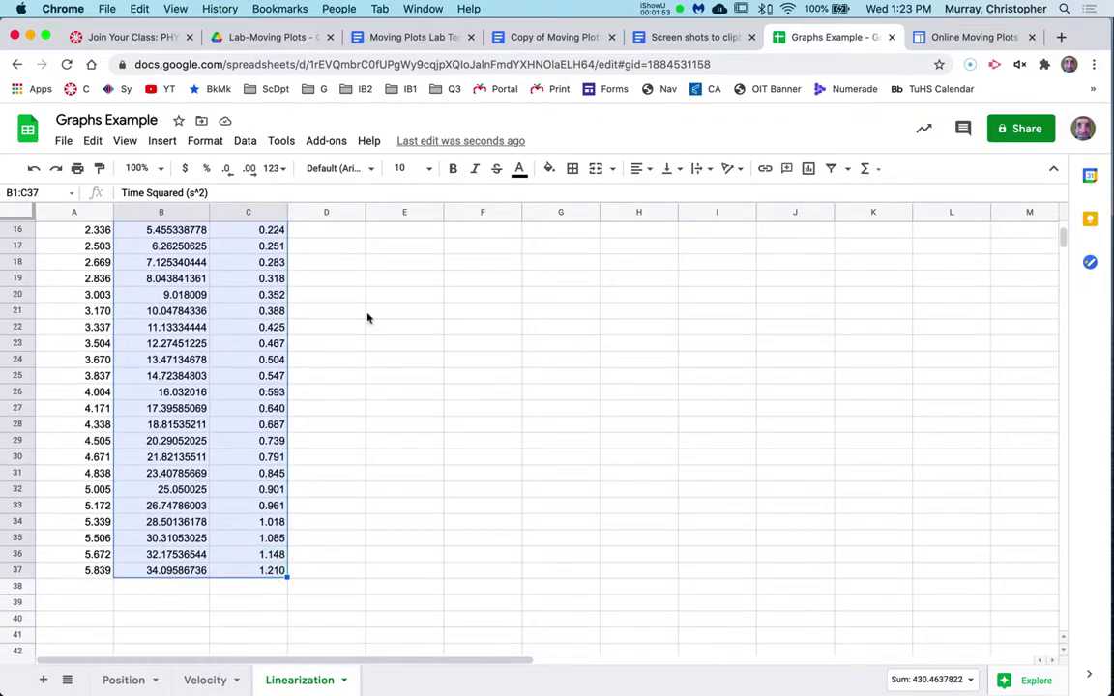
# Insert a scatter chart of B1:C37, placed at the top-left and enlarged across columns A to H.
pyautogui.click(159, 141)
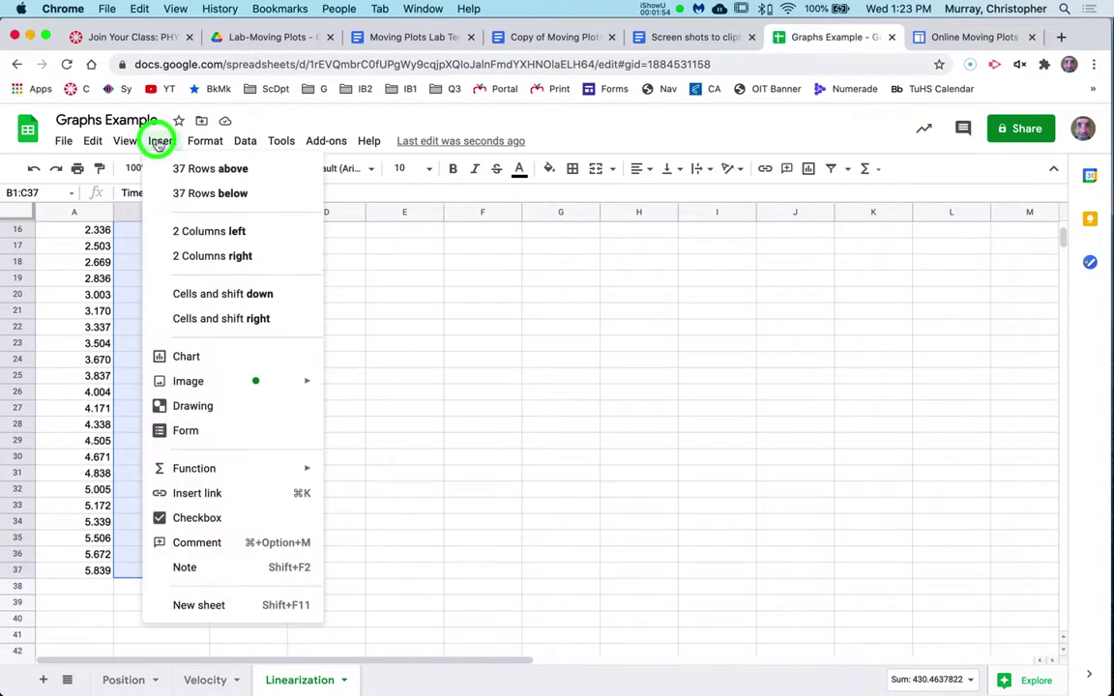
pyautogui.click(187, 357)
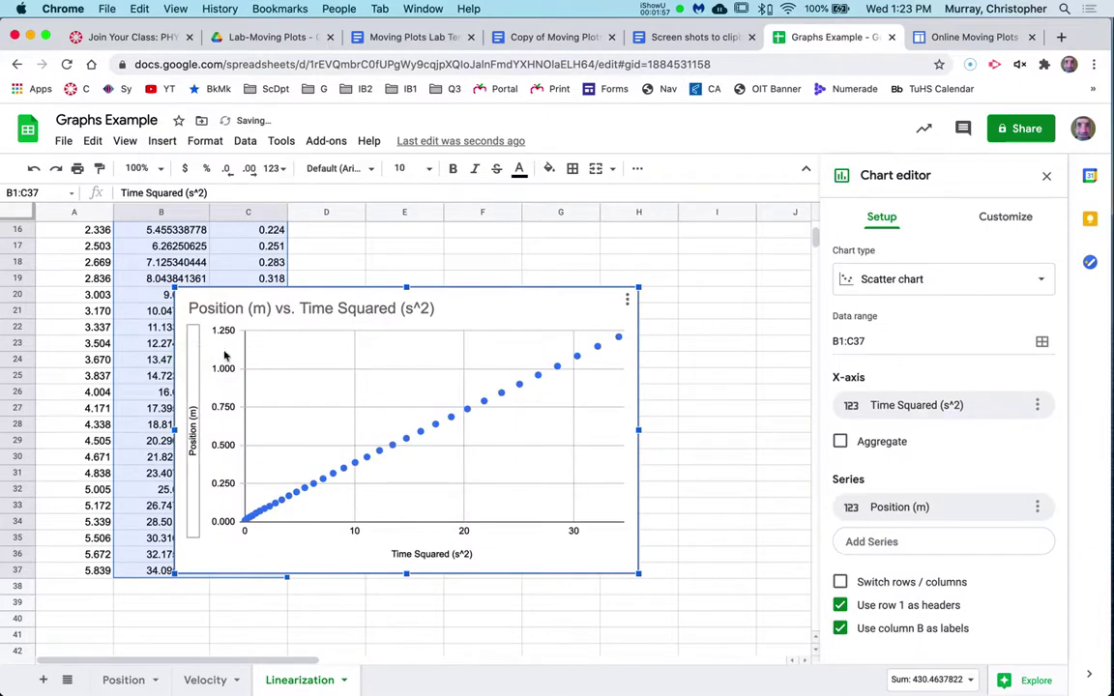
pyautogui.click(887, 281)
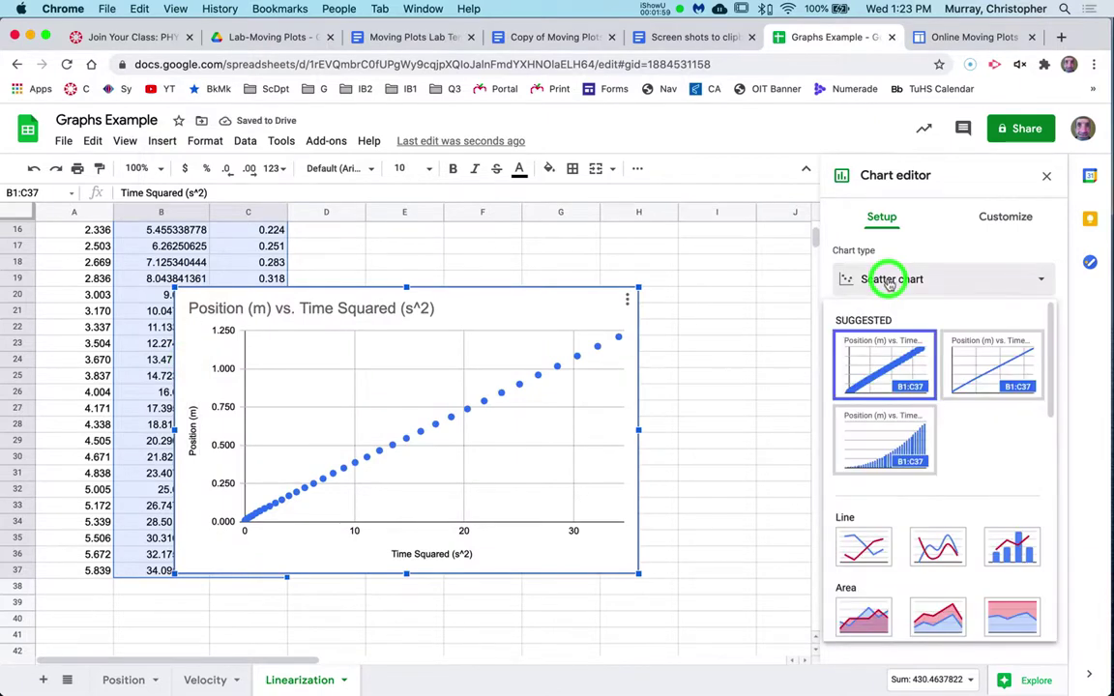
pyautogui.scroll(-2, 883, 450)
pyautogui.scroll(-5, 871, 454)
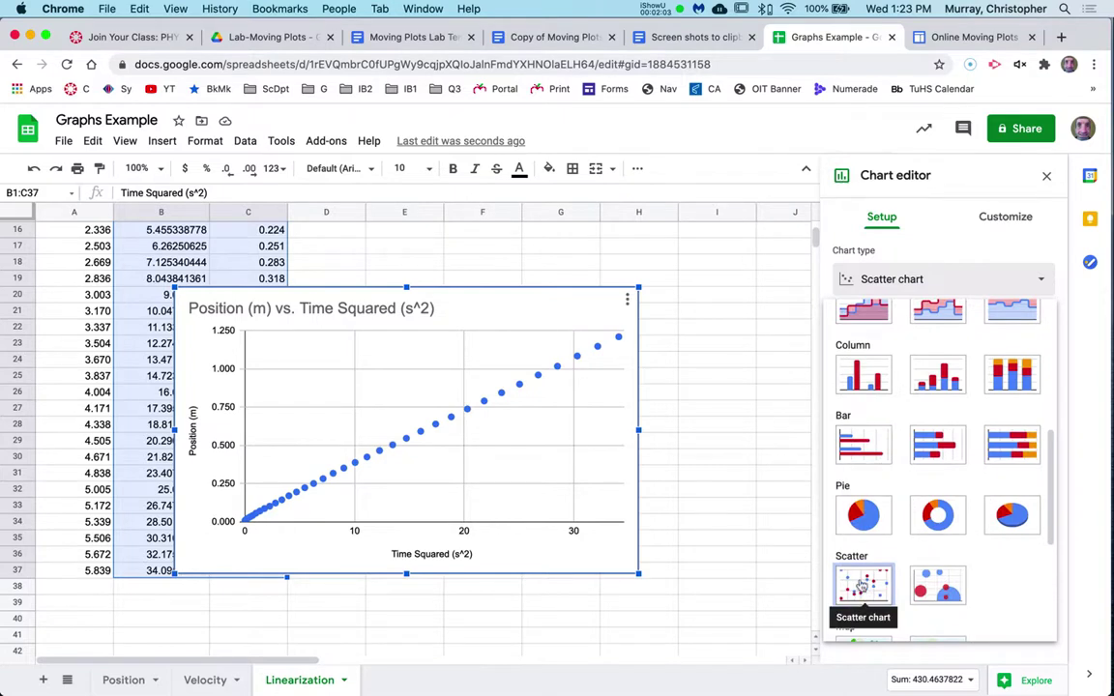
pyautogui.click(868, 591)
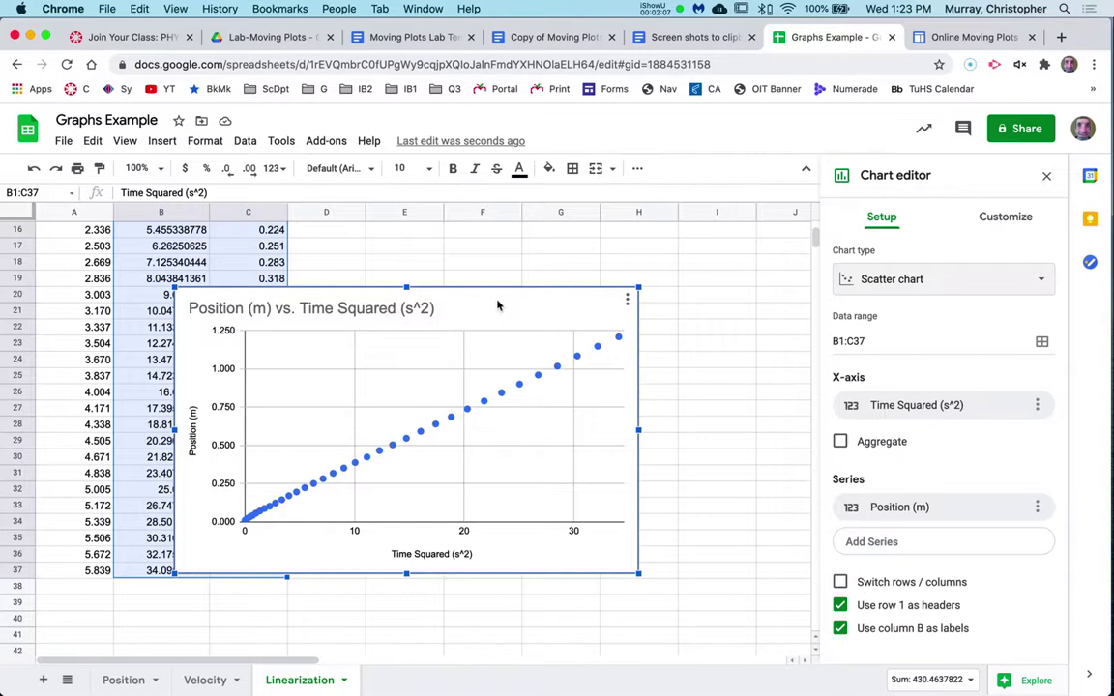
pyautogui.moveTo(499, 298); pyautogui.dragTo(367, 236)
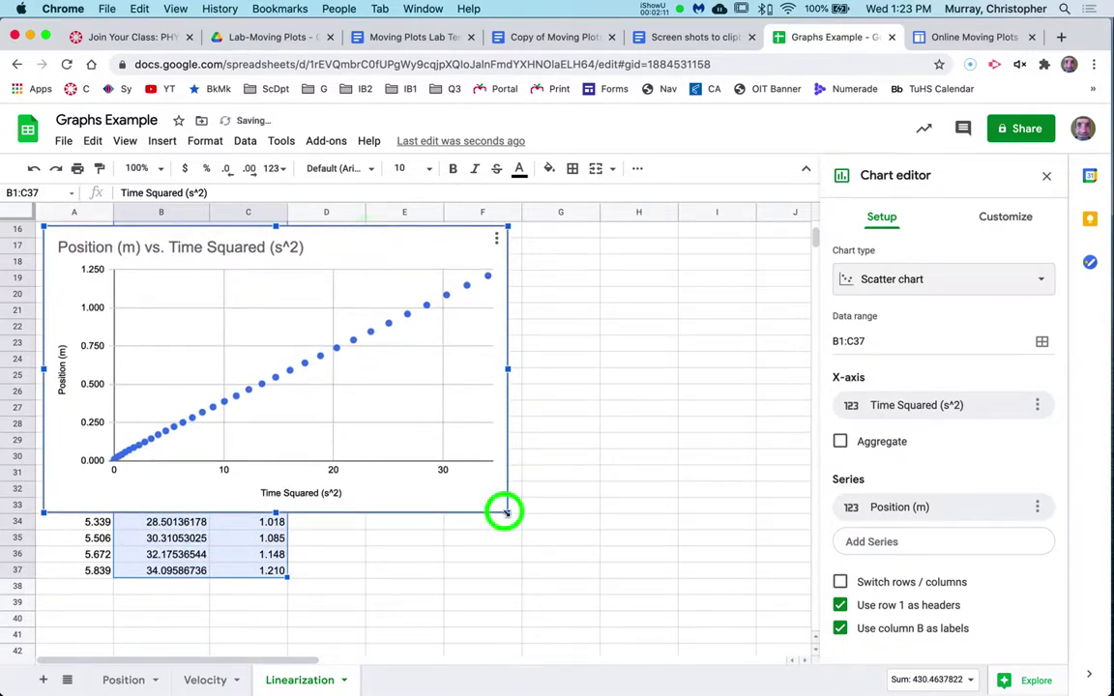
pyautogui.moveTo(507, 511); pyautogui.dragTo(652, 628)
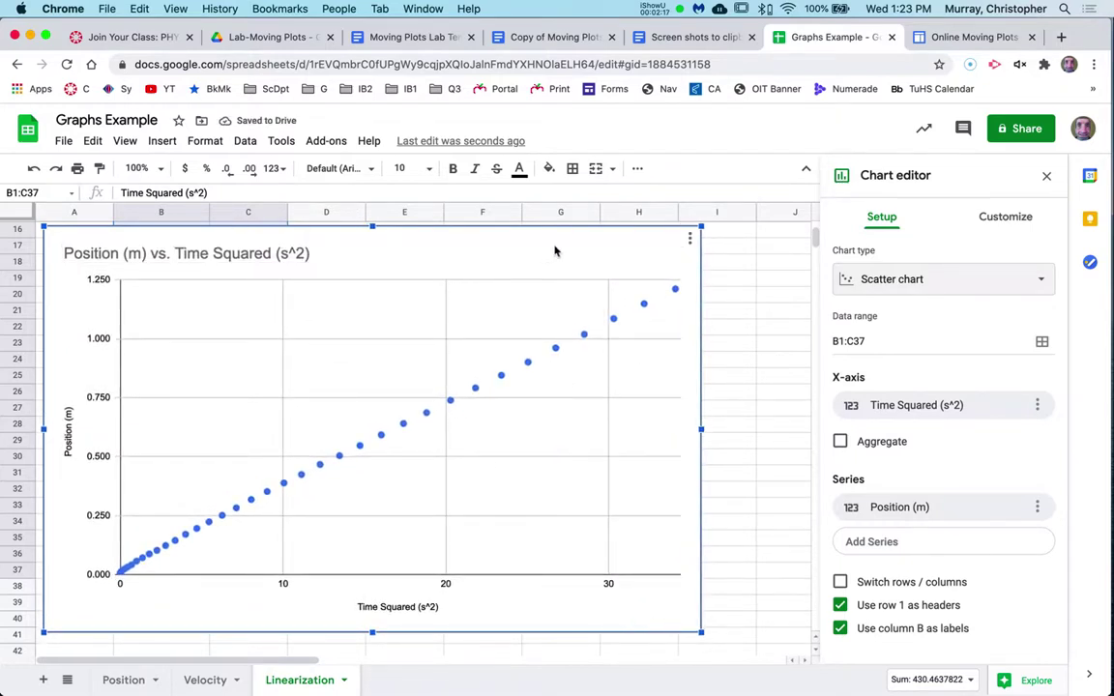
# Turn on a trendline for the chart's series under Customize > Series in the Chart editor.
pyautogui.click(690, 239)
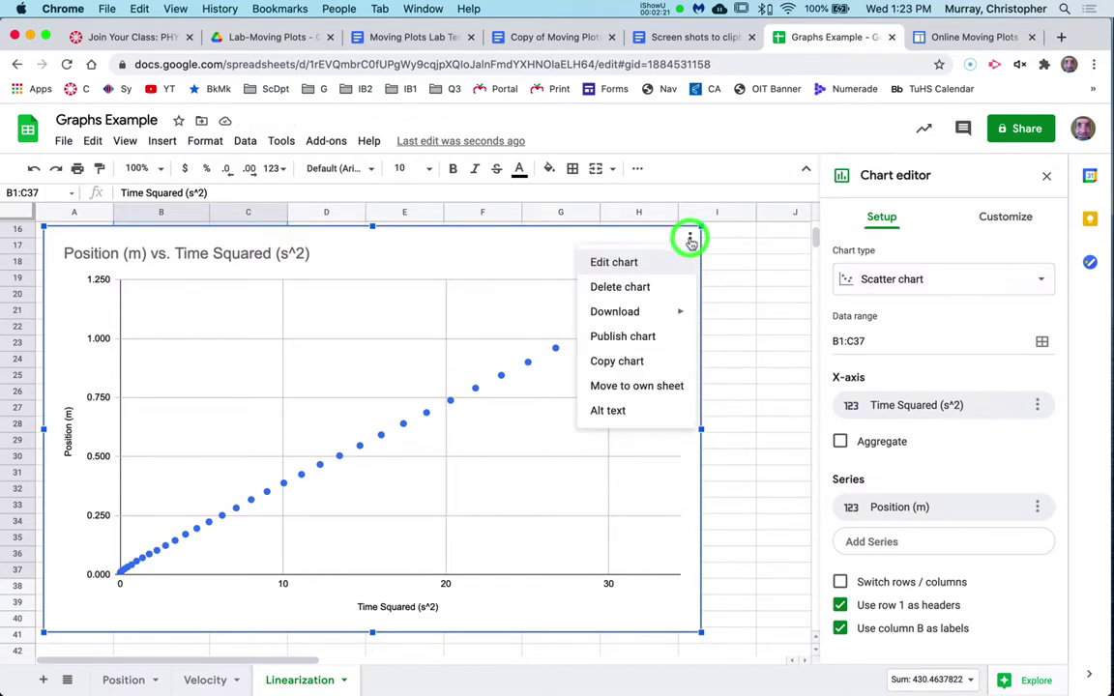
pyautogui.click(643, 262)
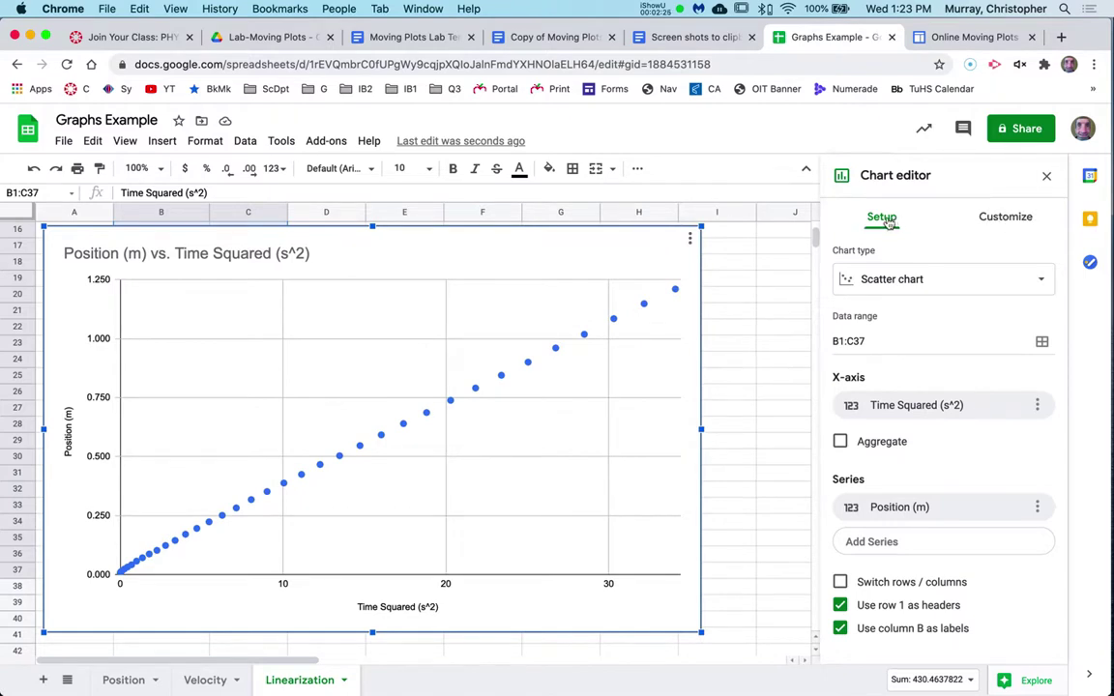
pyautogui.click(999, 222)
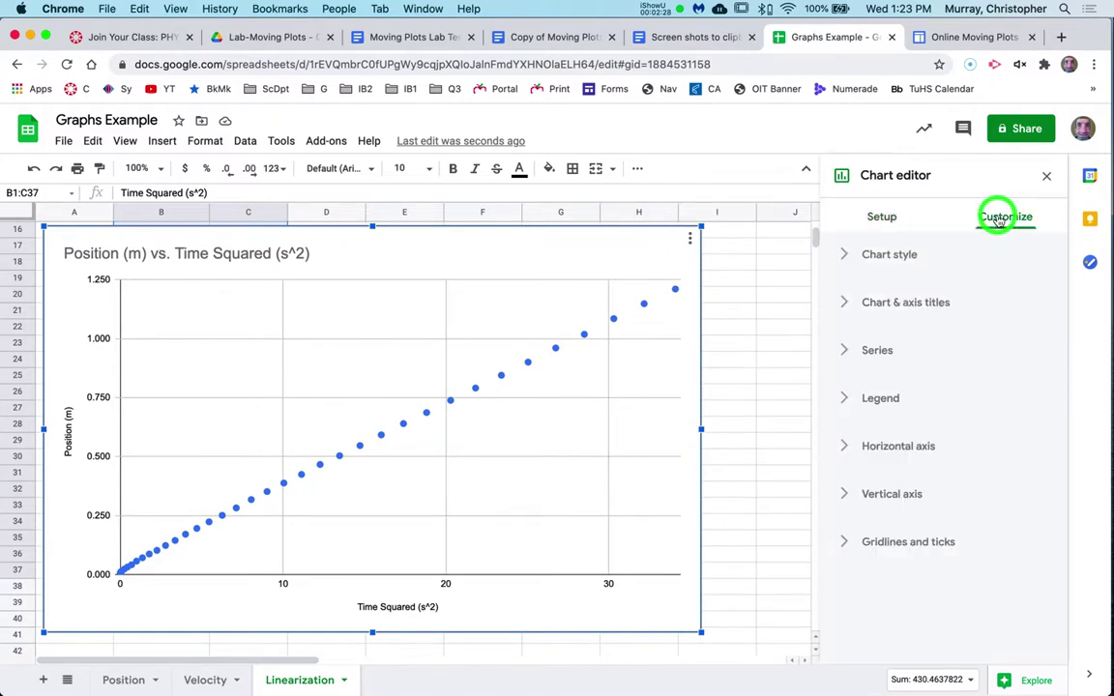
pyautogui.click(846, 352)
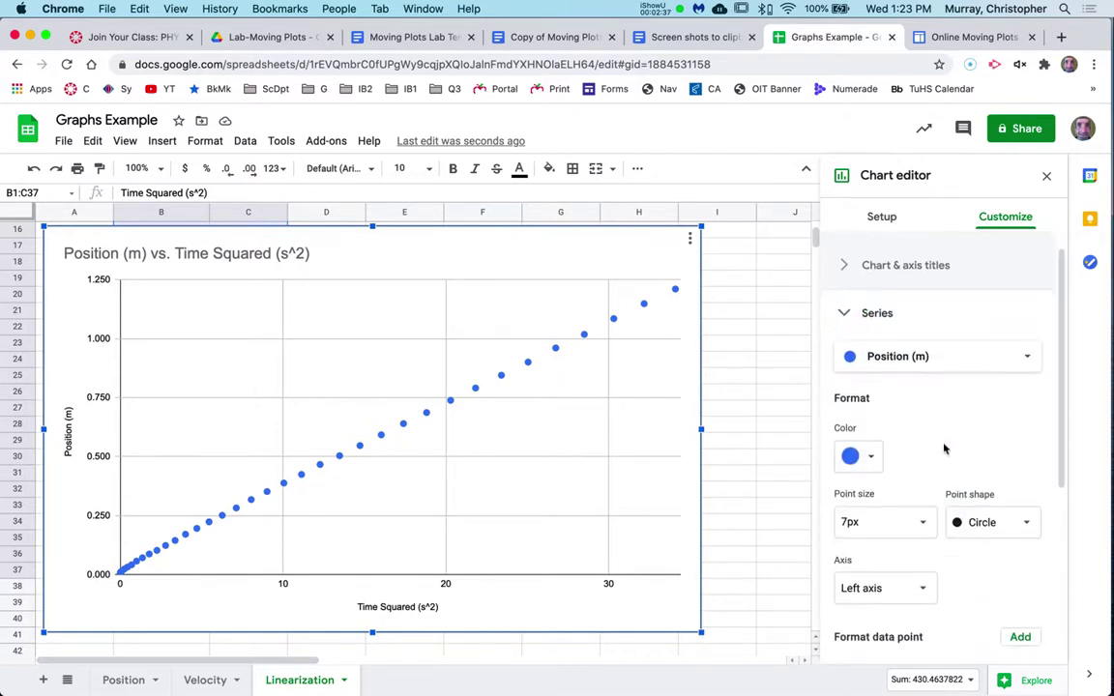
pyautogui.scroll(-5, 945, 448)
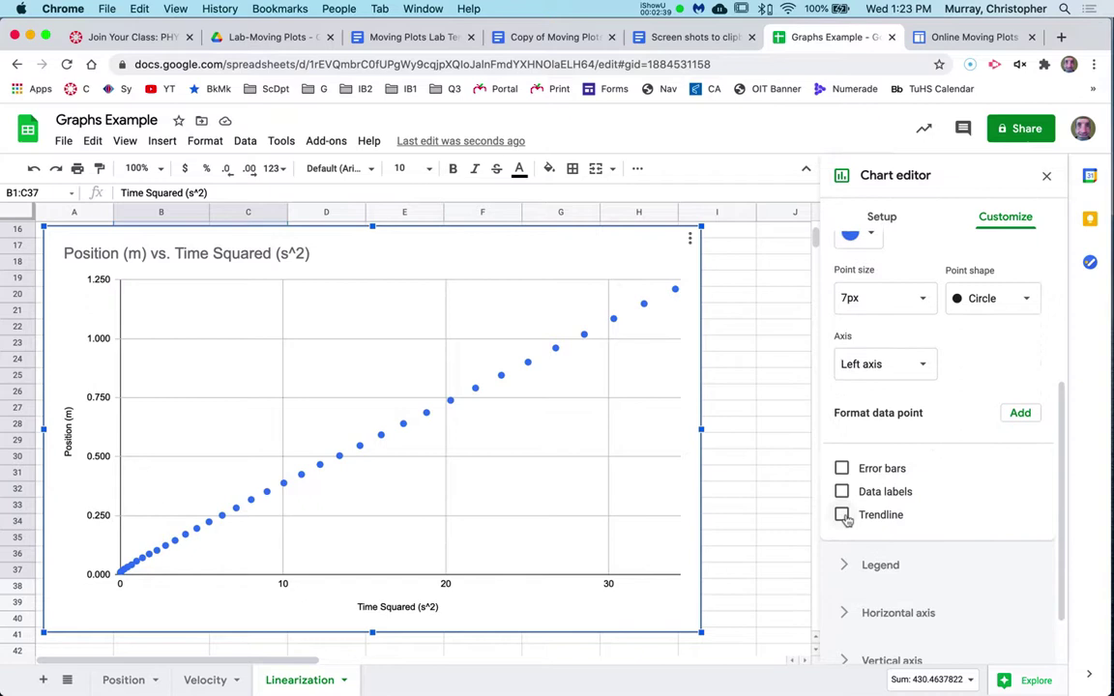
pyautogui.click(842, 514)
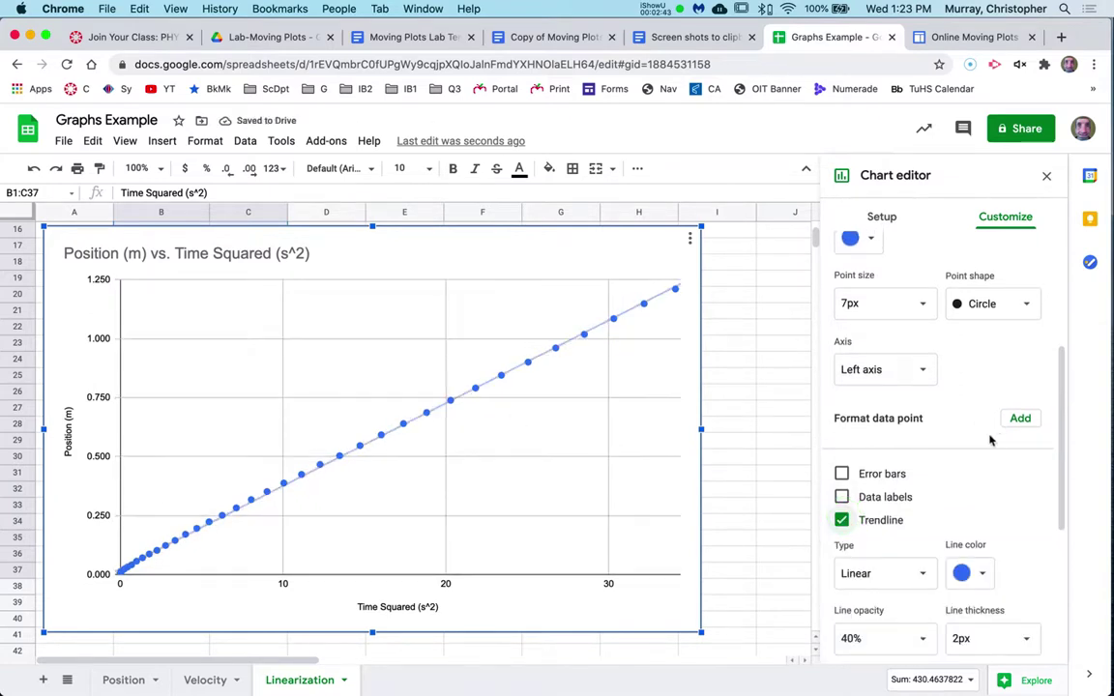
pyautogui.scroll(-2, 993, 474)
pyautogui.scroll(-3, 1011, 474)
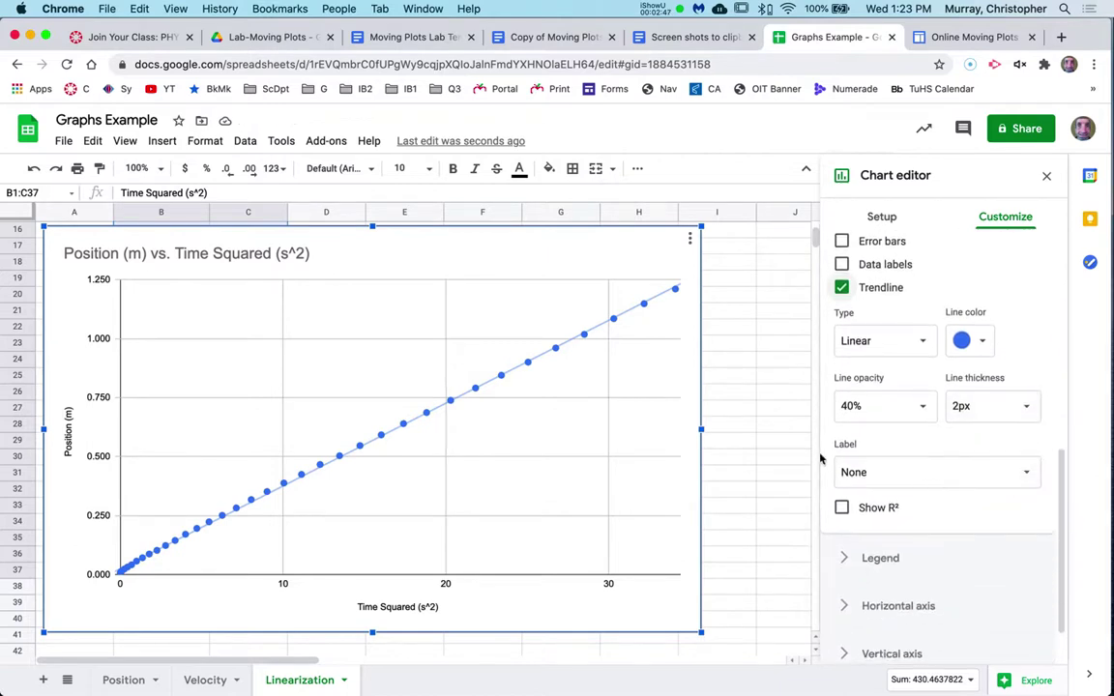
# Label the trendline with its equation, 0.0351*x + 0.0252, and copy the chart.
pyautogui.click(861, 473)
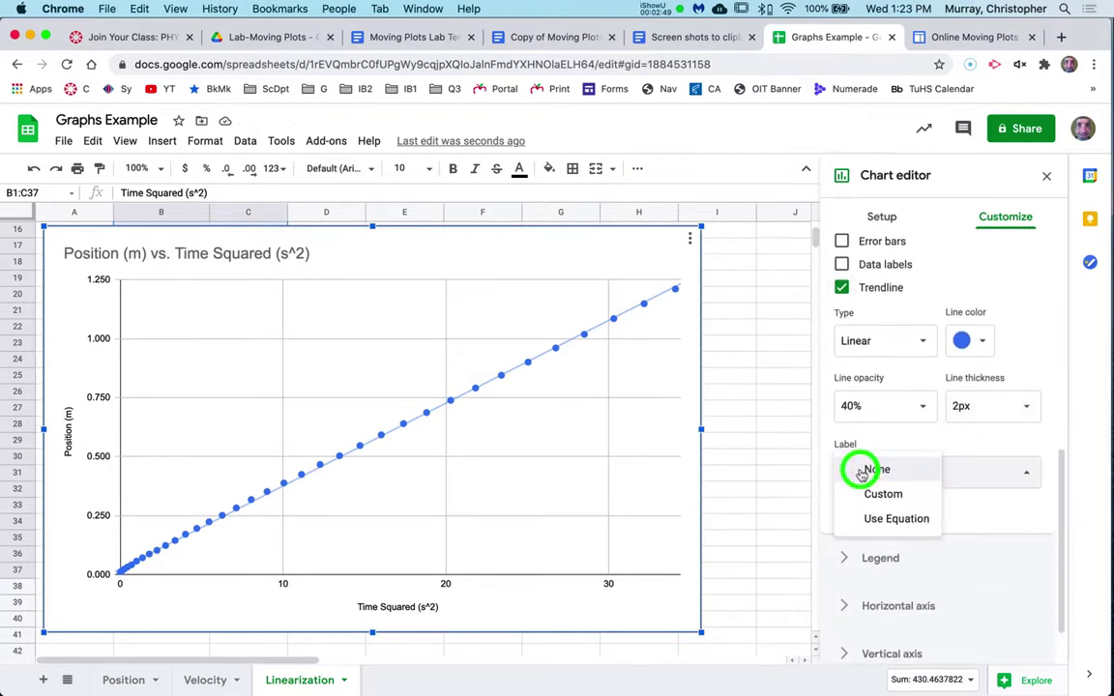
pyautogui.click(882, 520)
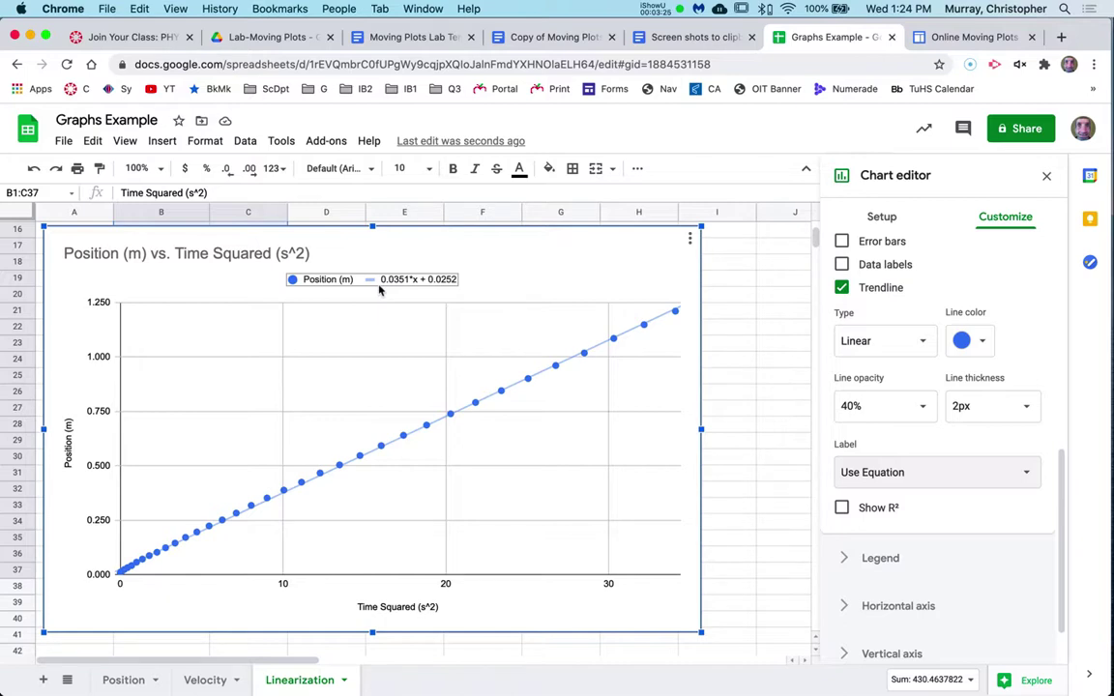
pyautogui.click(486, 245)
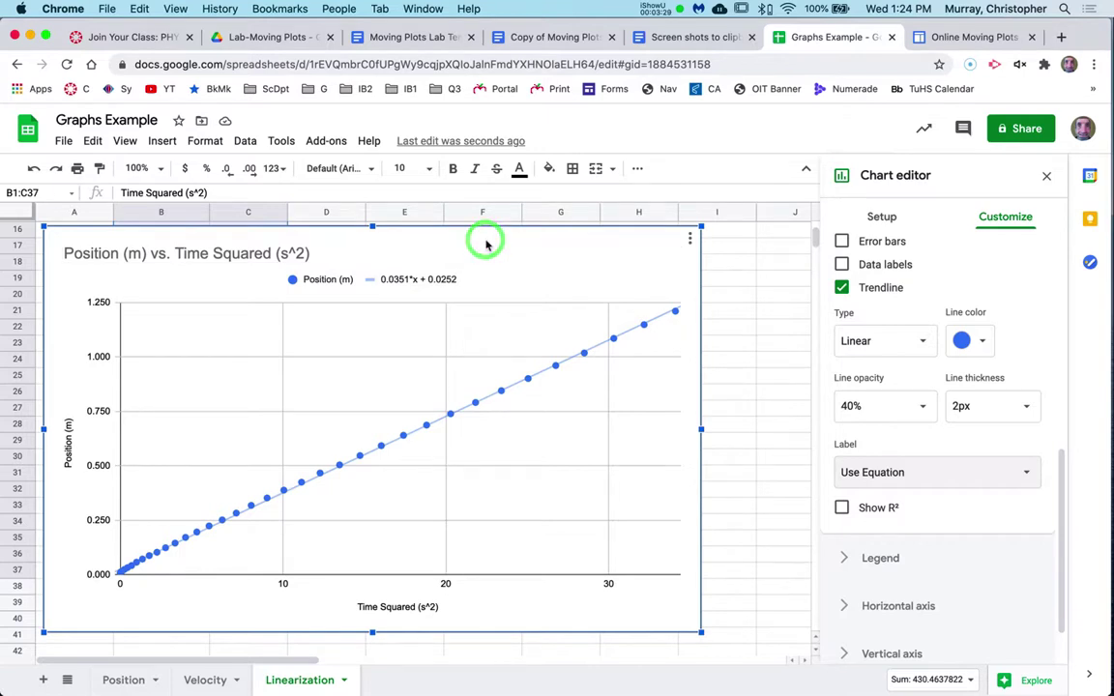
pyautogui.click(690, 239)
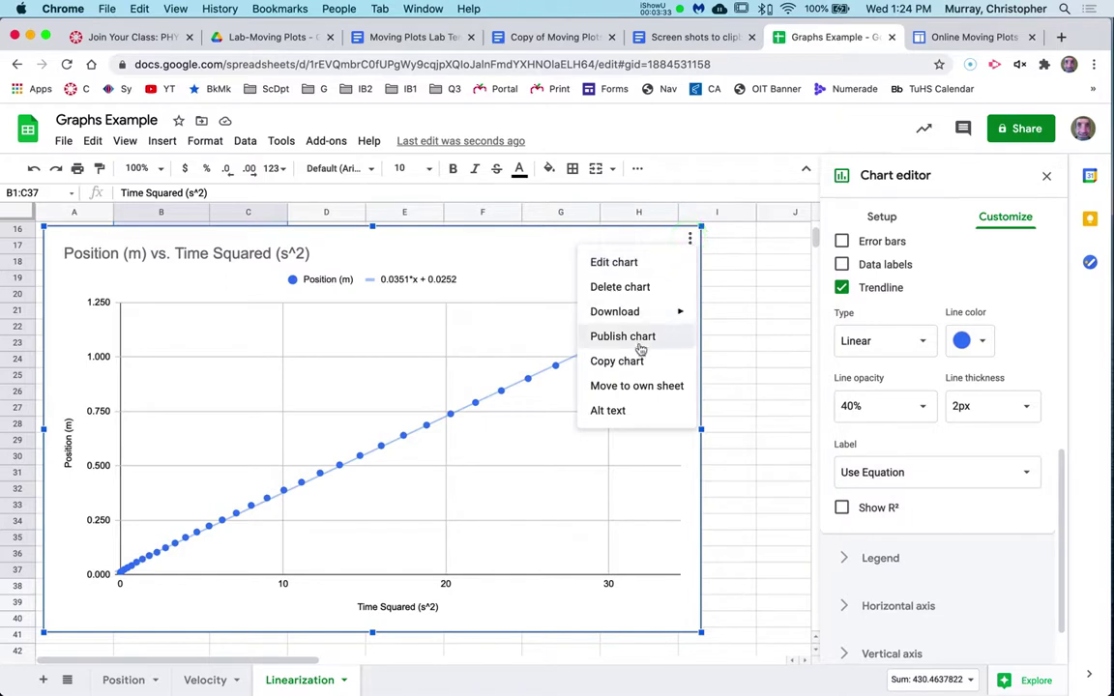
pyautogui.click(619, 361)
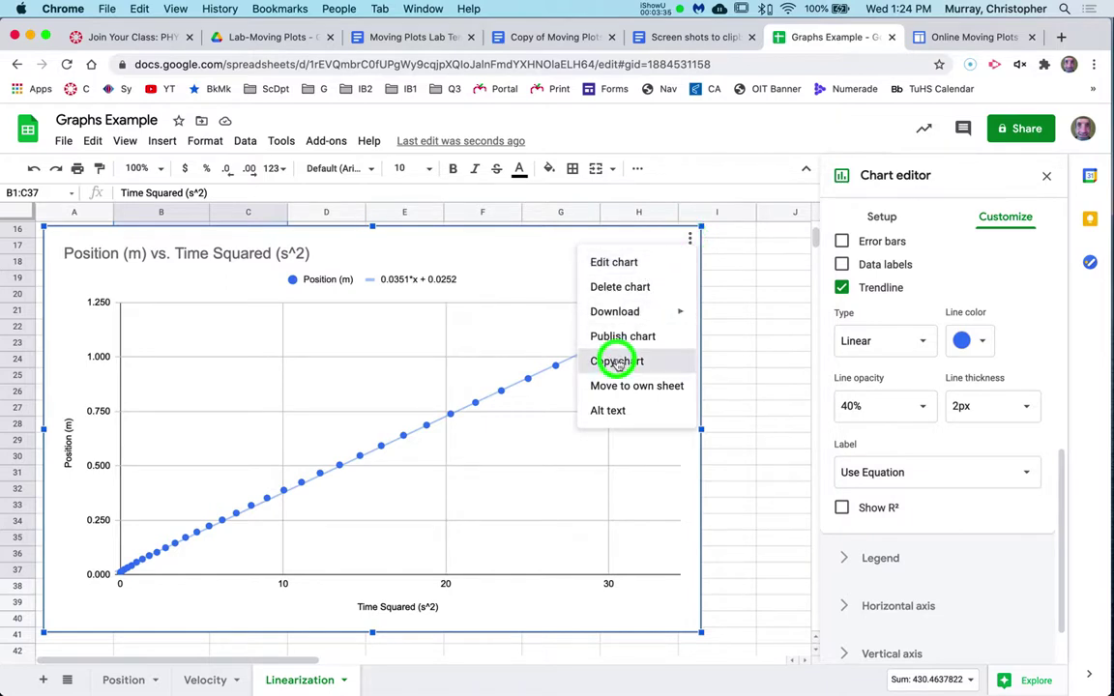
# Replace the <graph> placeholder under 14. Data Linearization with the chart, pasted unlinked.
pyautogui.click(557, 36)
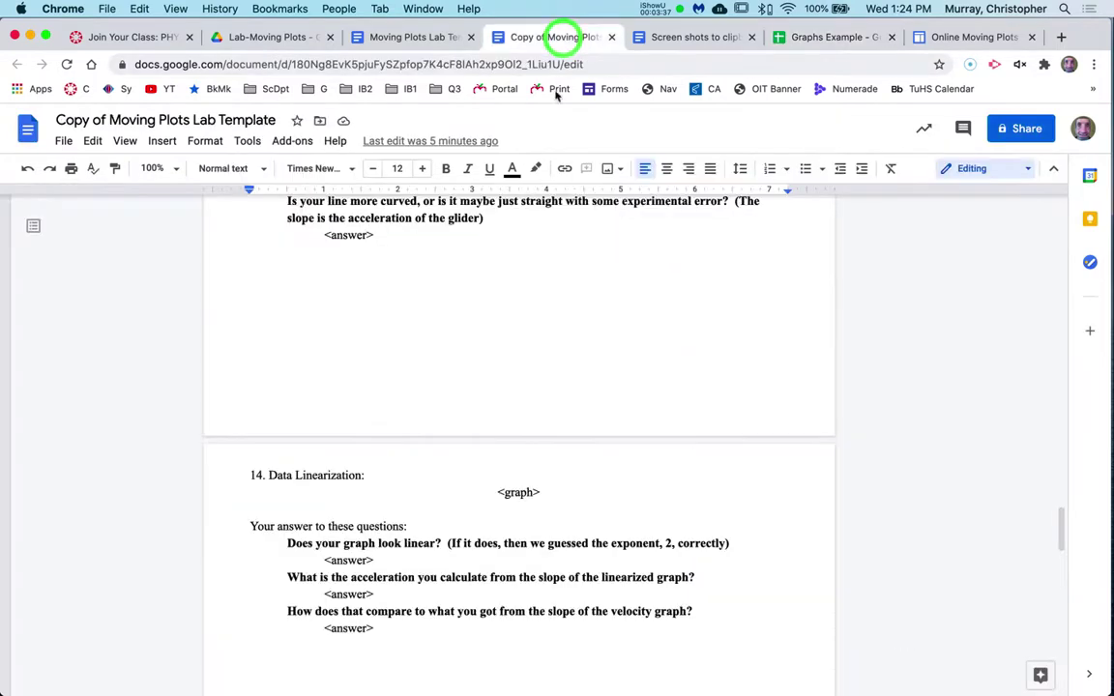
pyautogui.moveTo(497, 492); pyautogui.dragTo(543, 494)
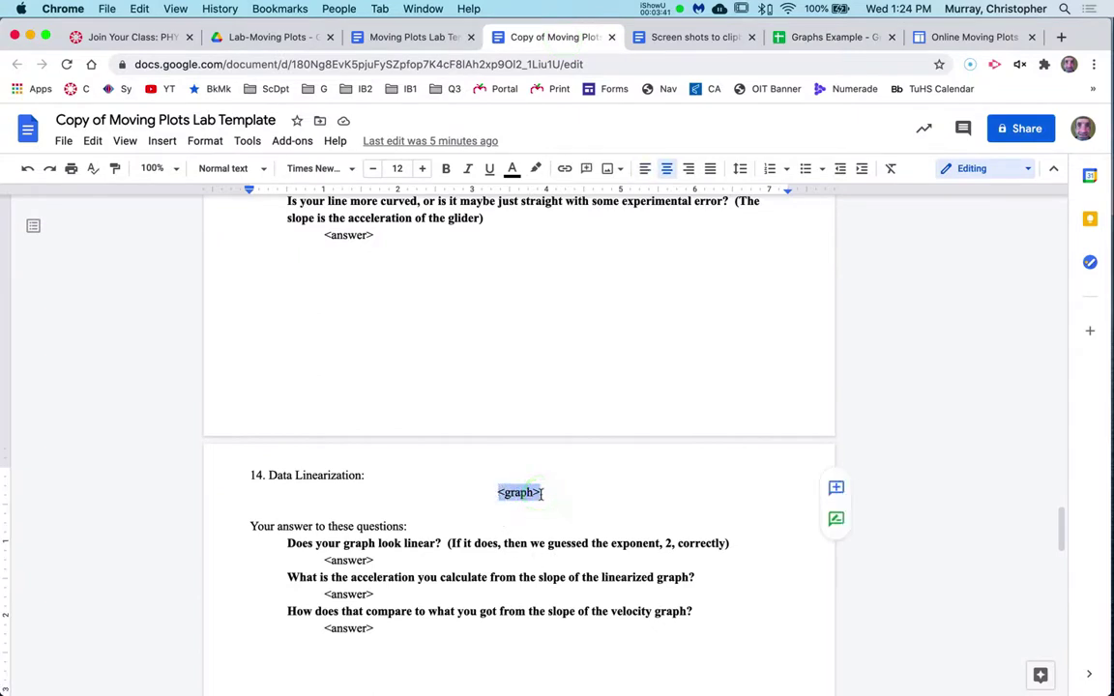
pyautogui.press('super+v')
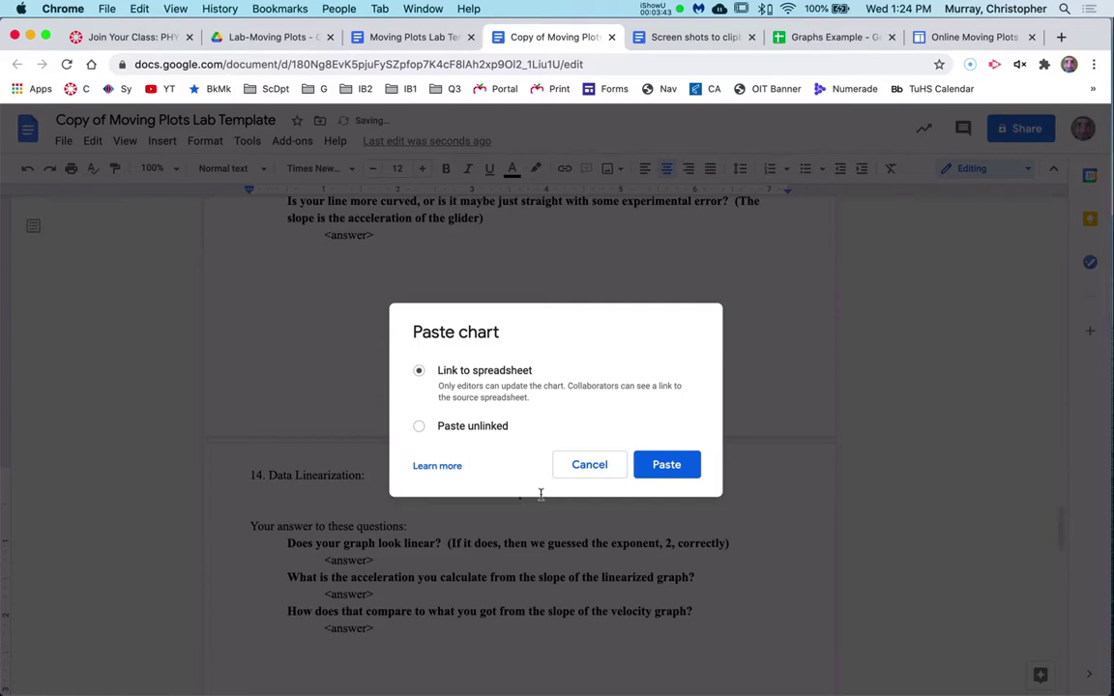
pyautogui.click(419, 426)
pyautogui.click(685, 465)
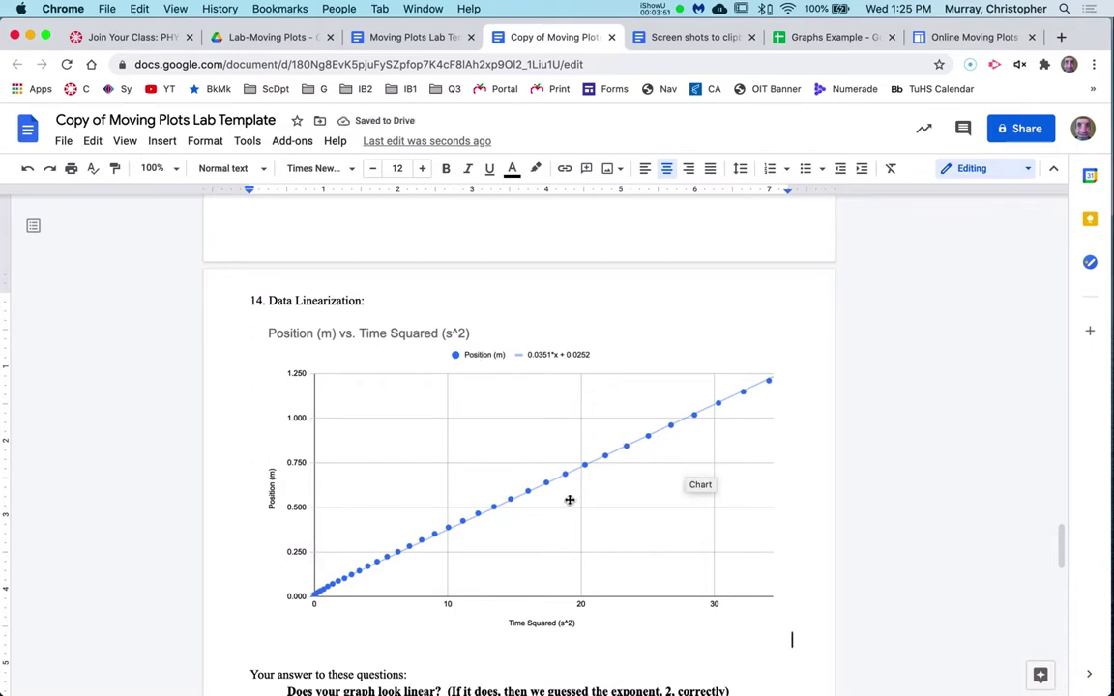
pyautogui.scroll(-3, 569, 498)
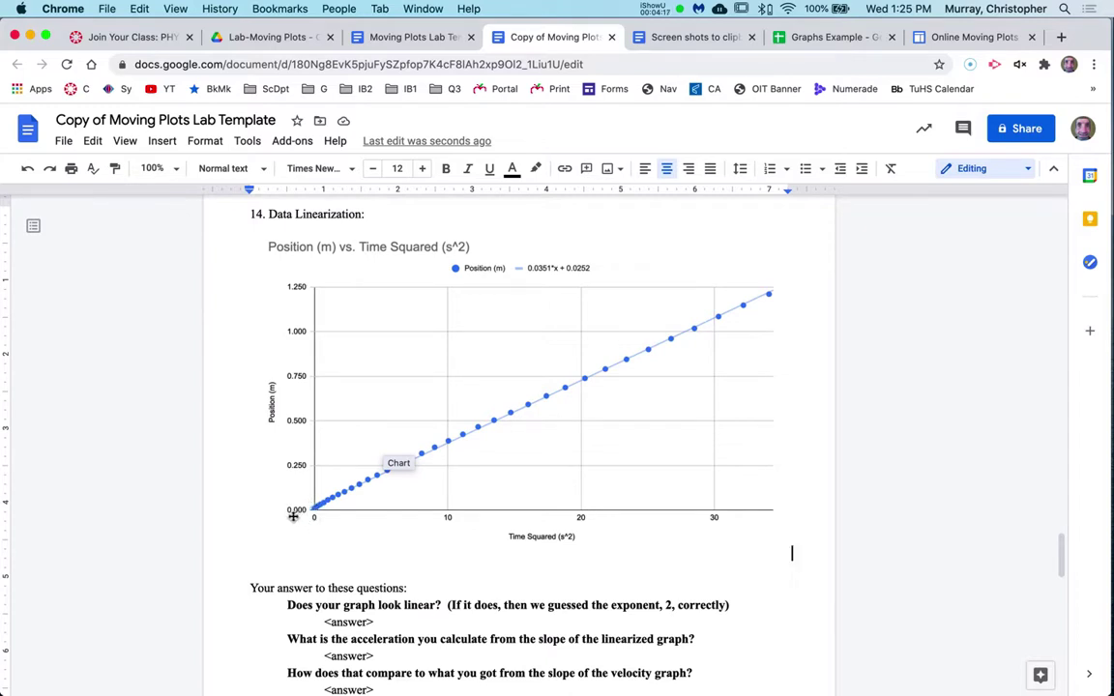
# Replace the acceleration answer placeholder with 'We know that 1/2a = 0.0351, so a would be 0.0702 m/s/s'.
pyautogui.scroll(-2, 282, 528)
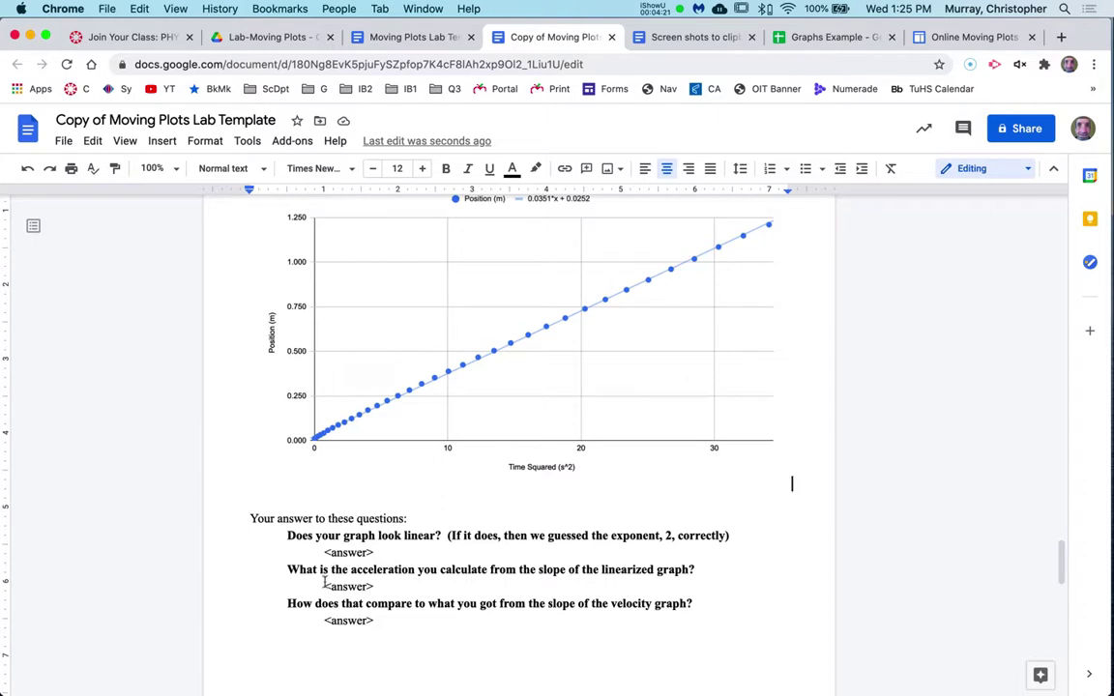
pyautogui.moveTo(325, 587); pyautogui.dragTo(373, 586)
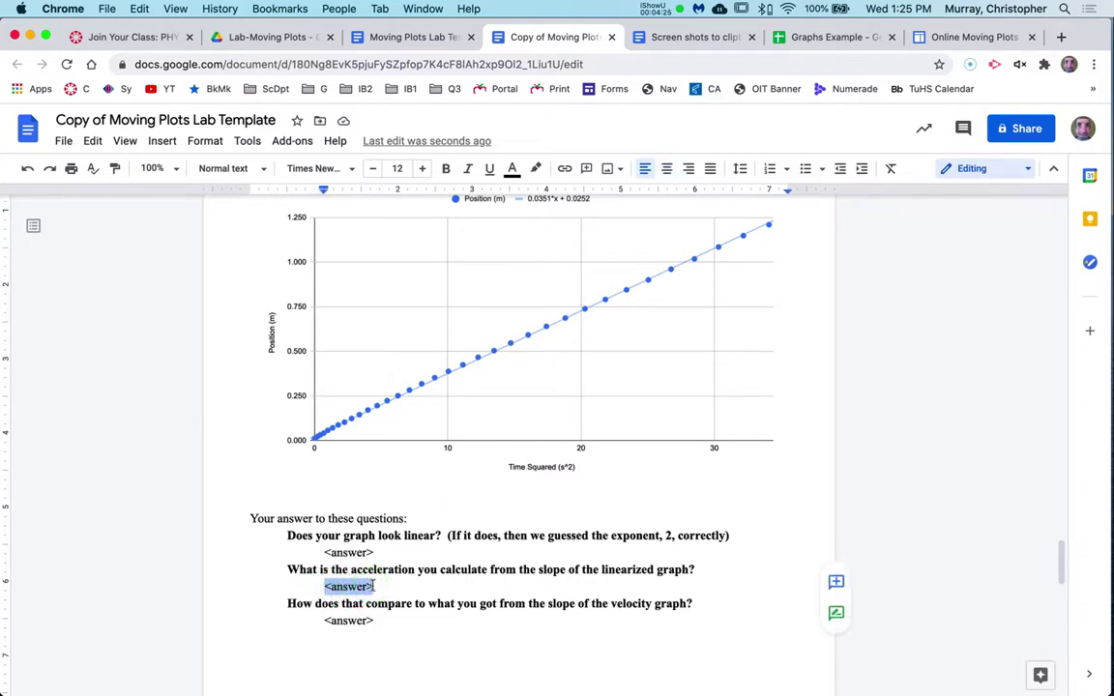
pyautogui.write('We k')
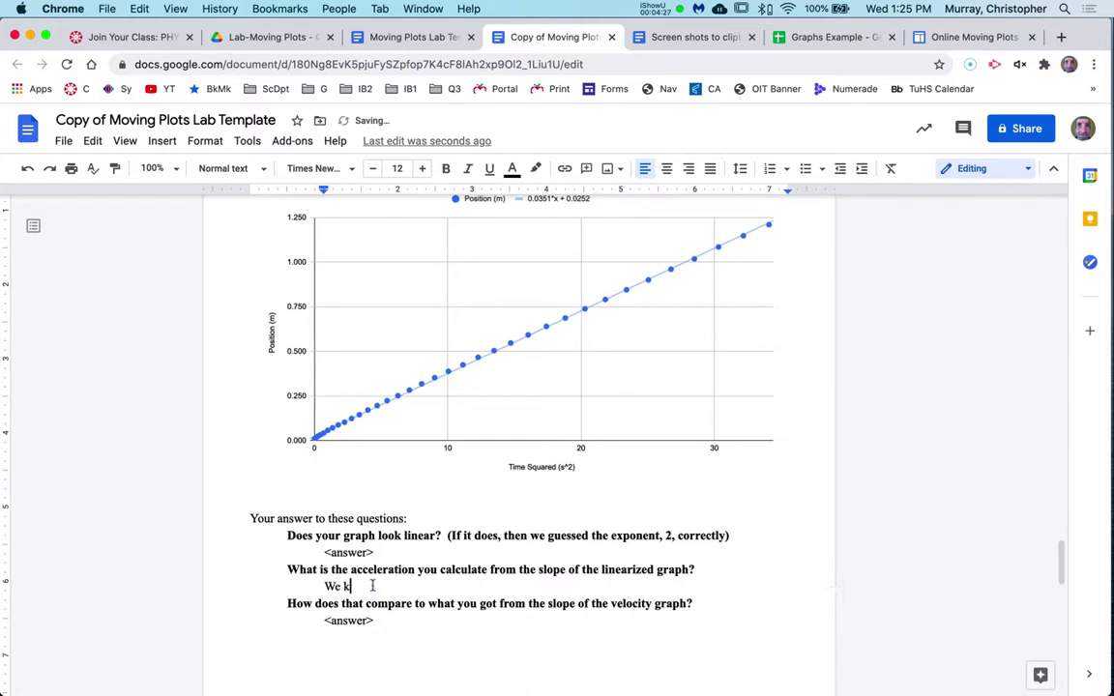
pyautogui.write('now that 1/2a = 0.035')
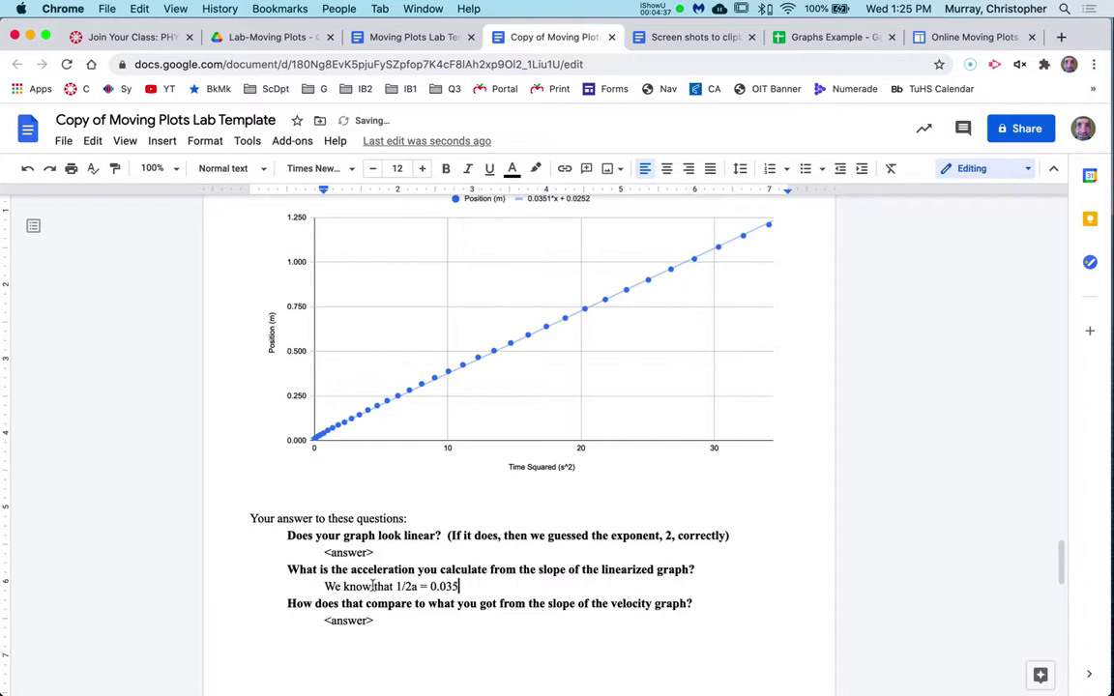
pyautogui.write('1')
pyautogui.scroll(1, 474, 387)
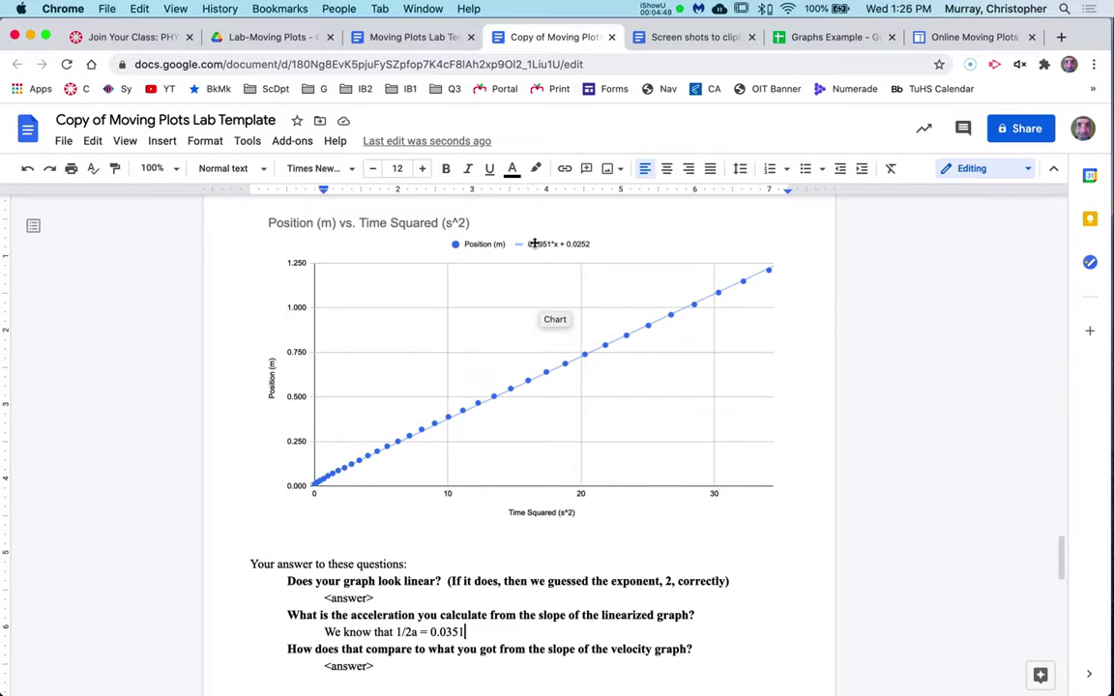
pyautogui.write(', so ')
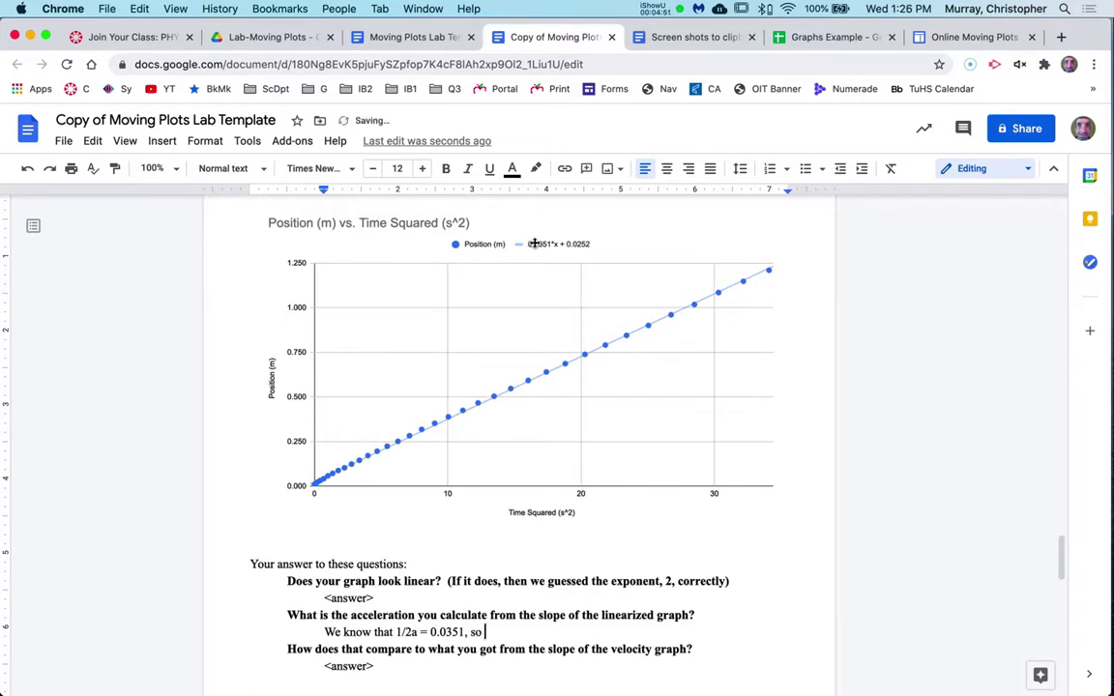
pyautogui.write('a would be ')
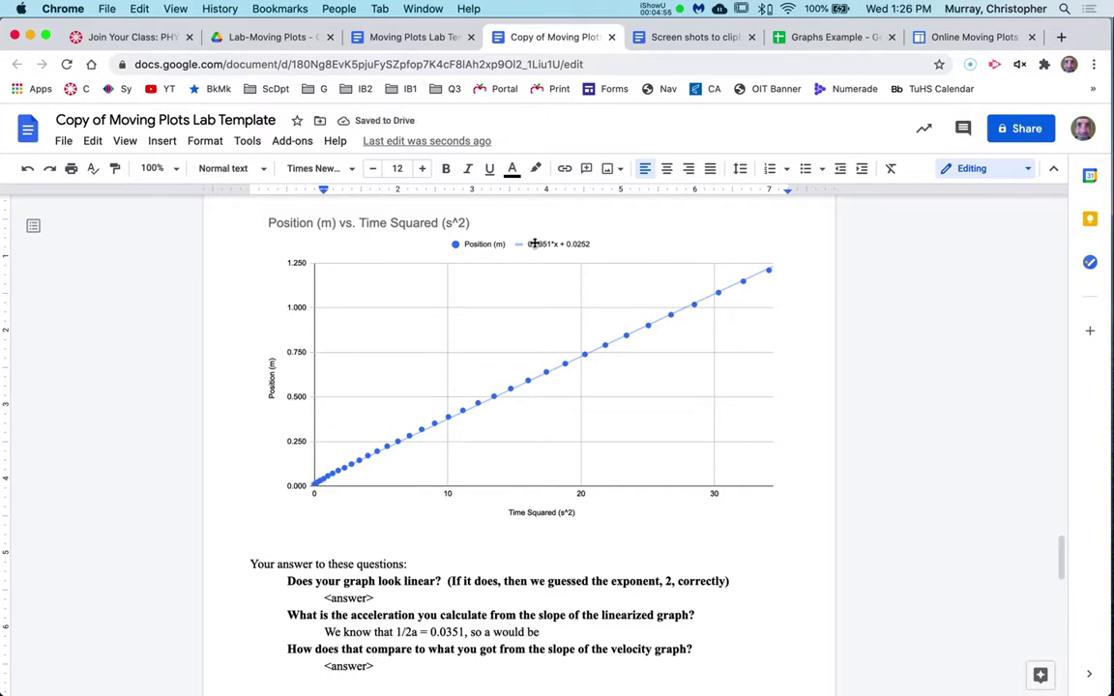
pyautogui.write('0.0702')
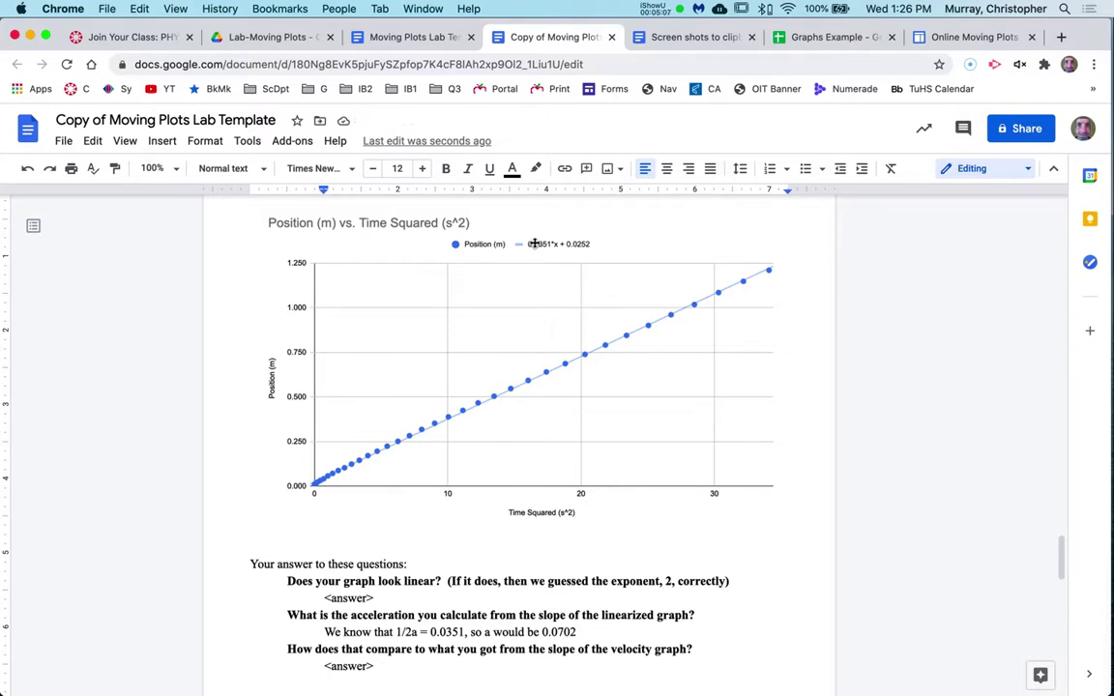
pyautogui.write('m/s/s')
# Replace the comparison placeholder with 'With the velocity graph I got 0.0683 which is darned close to 0.0702'.
pyautogui.scroll(-2, 629, 629)
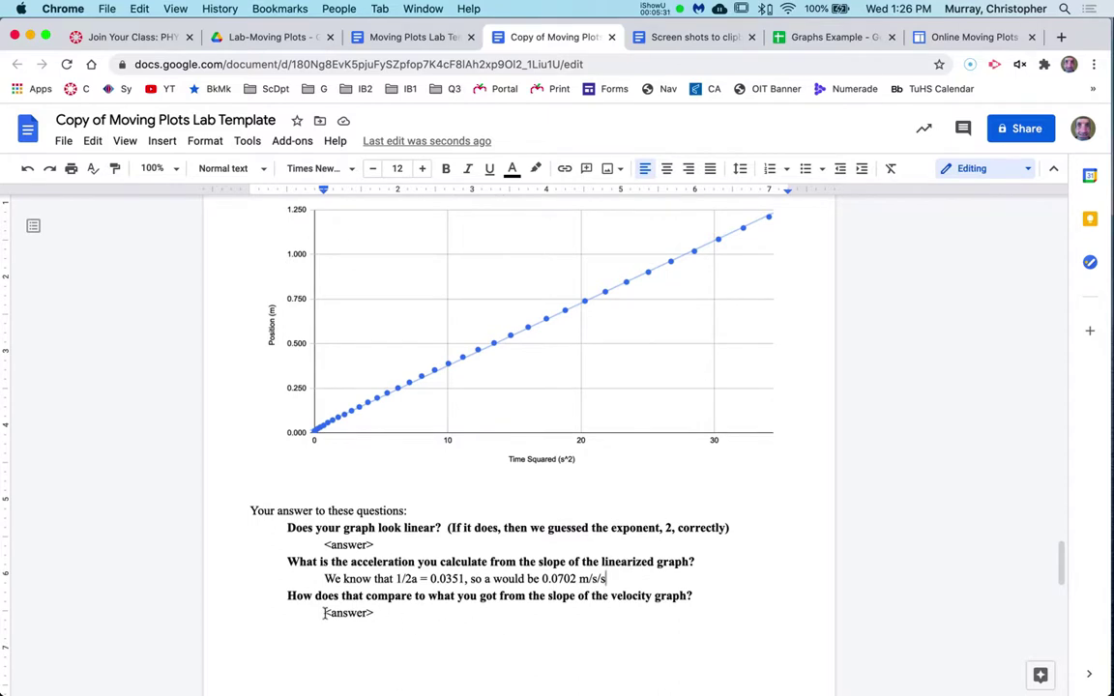
pyautogui.moveTo(325, 614); pyautogui.dragTo(374, 613)
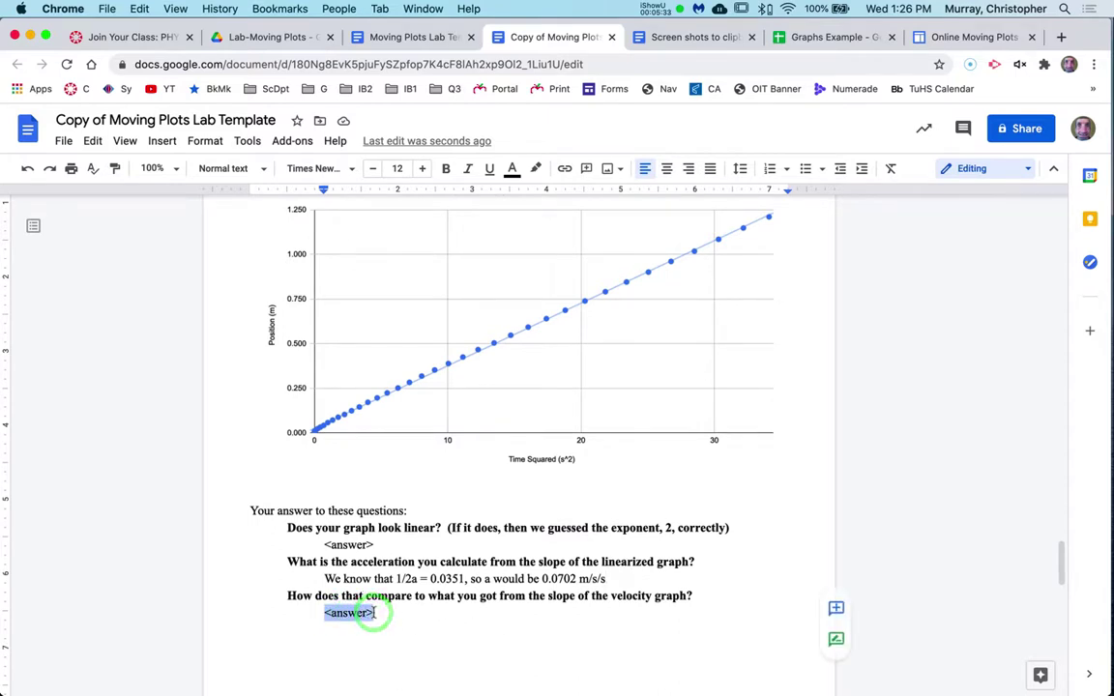
pyautogui.write('With the')
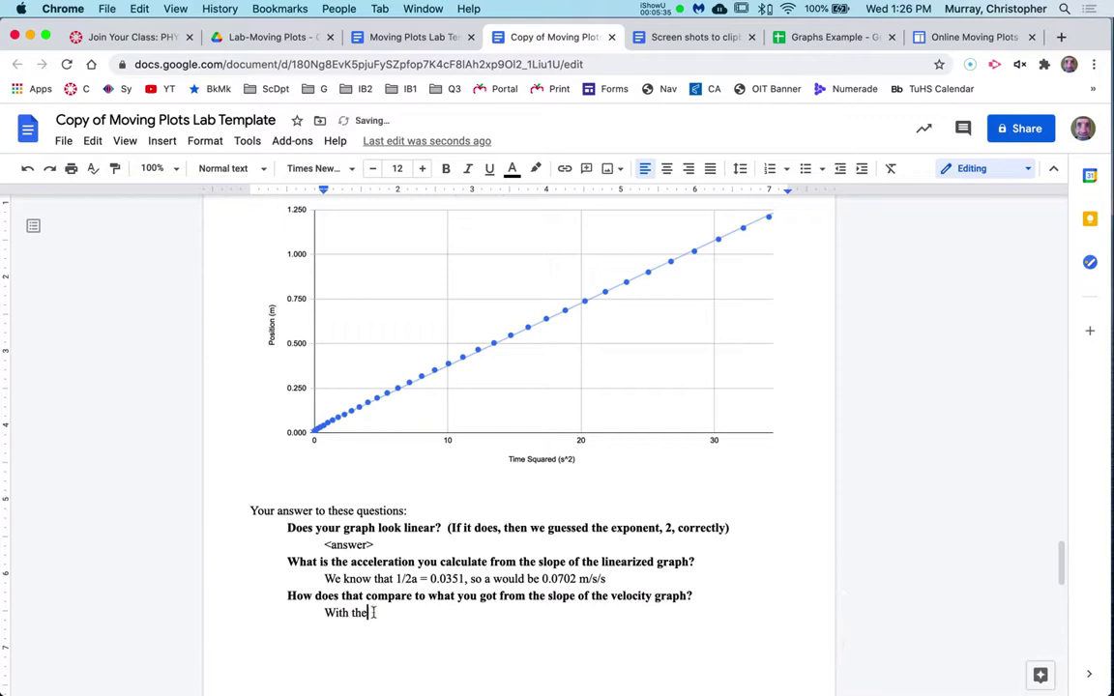
pyautogui.write(' velocity graph I got ')
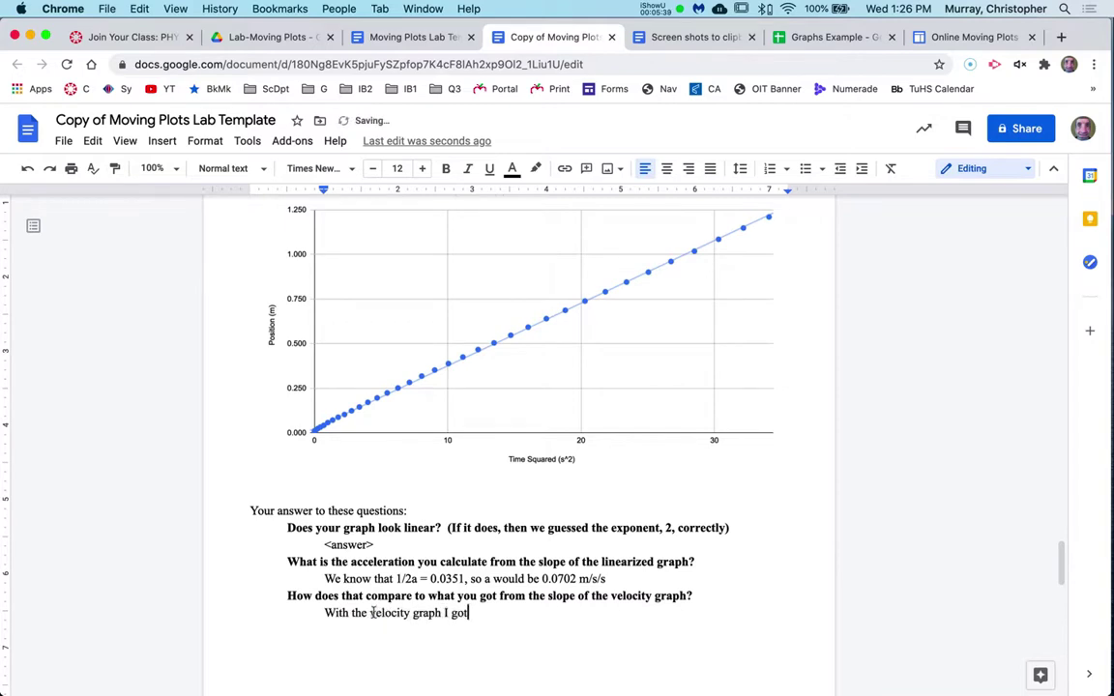
pyautogui.write('0.0683 which ')
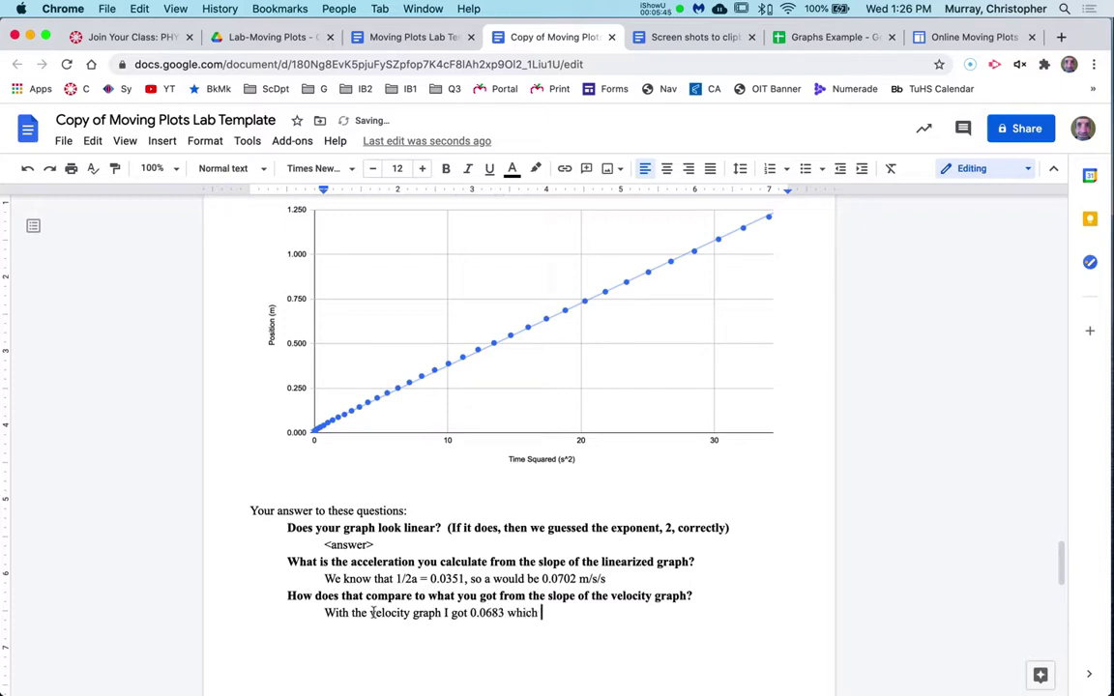
pyautogui.write('is darned')
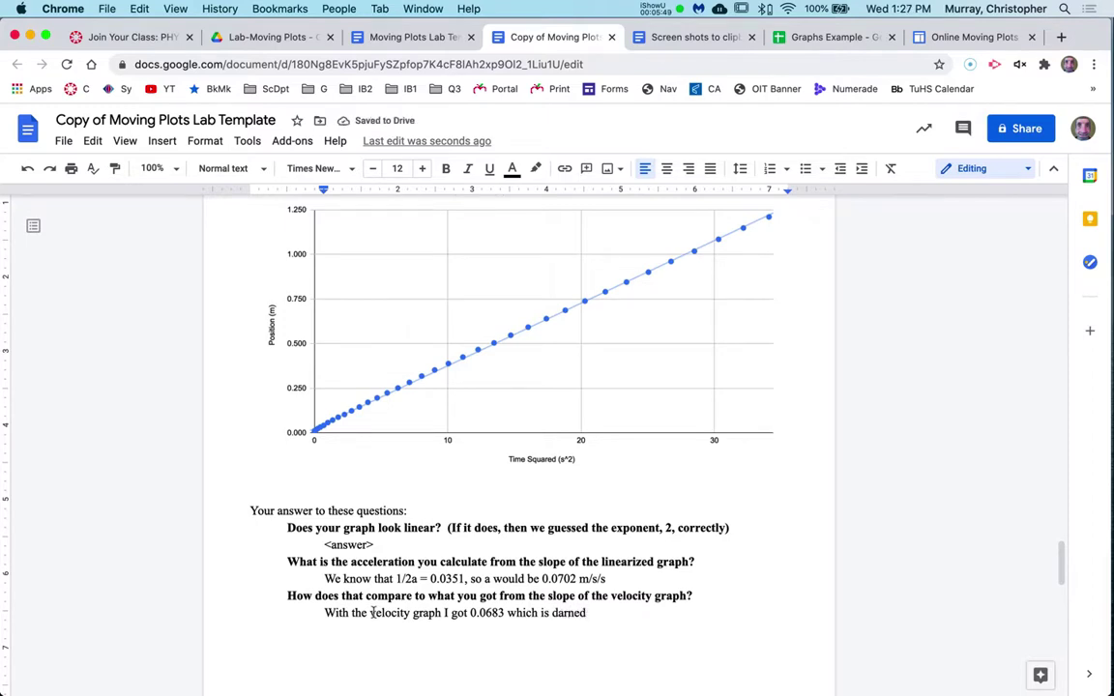
pyautogui.write(' close to ')
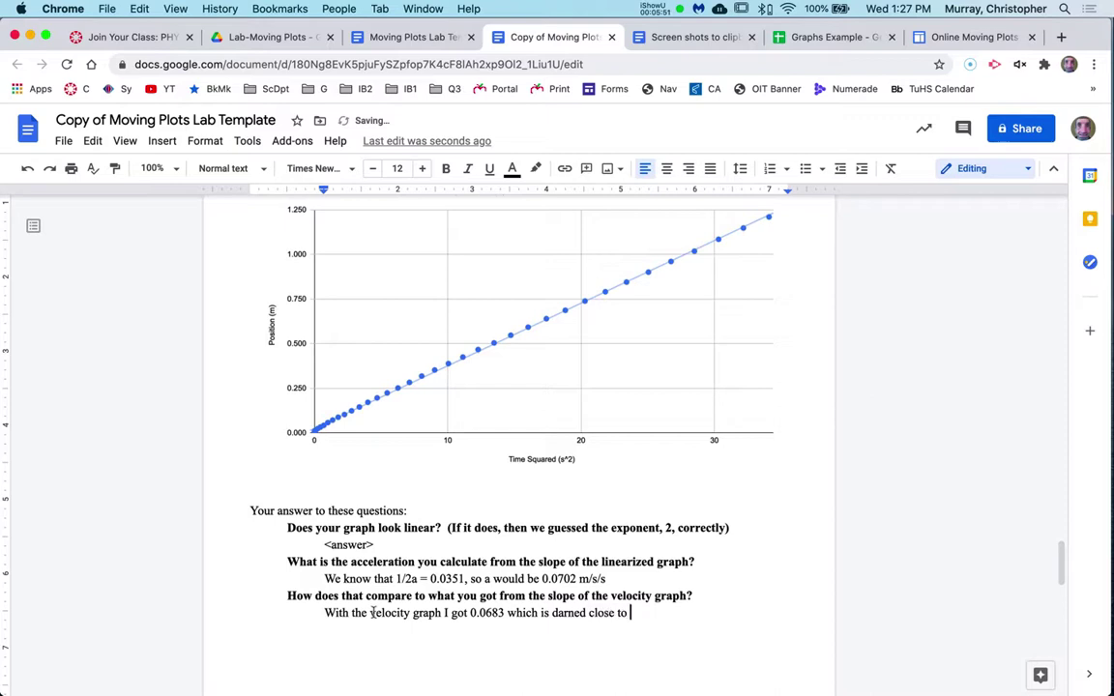
pyautogui.write('0.0702')
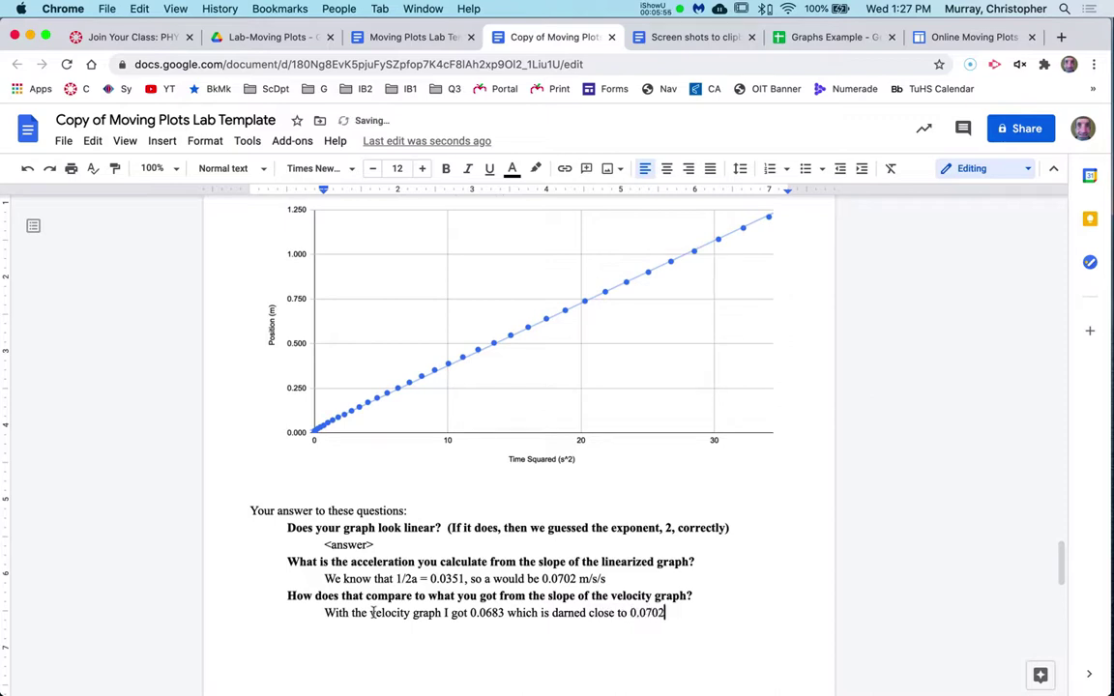